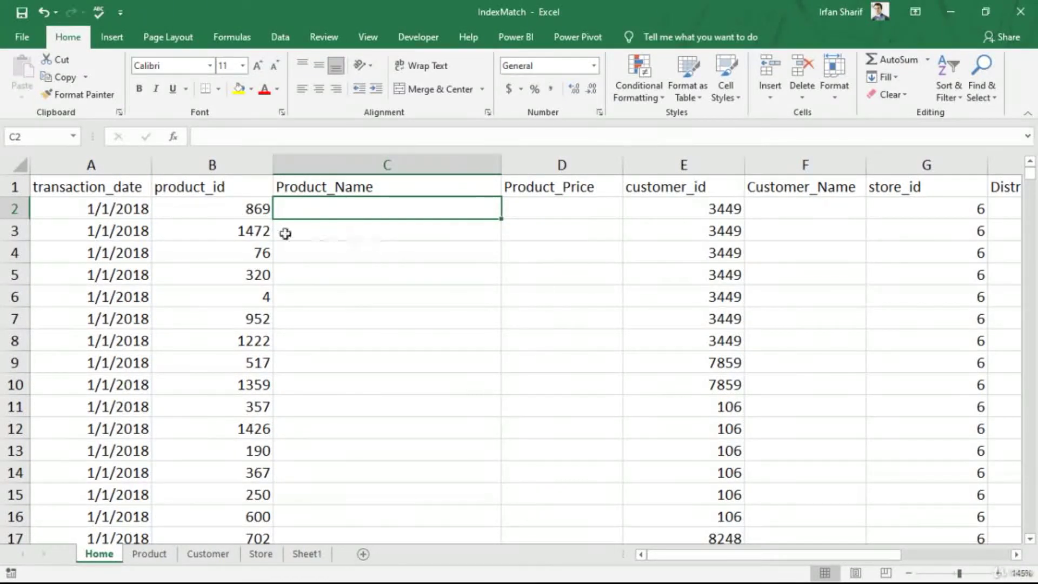
{"action": "left_click", "coordinate": [252, 210]}
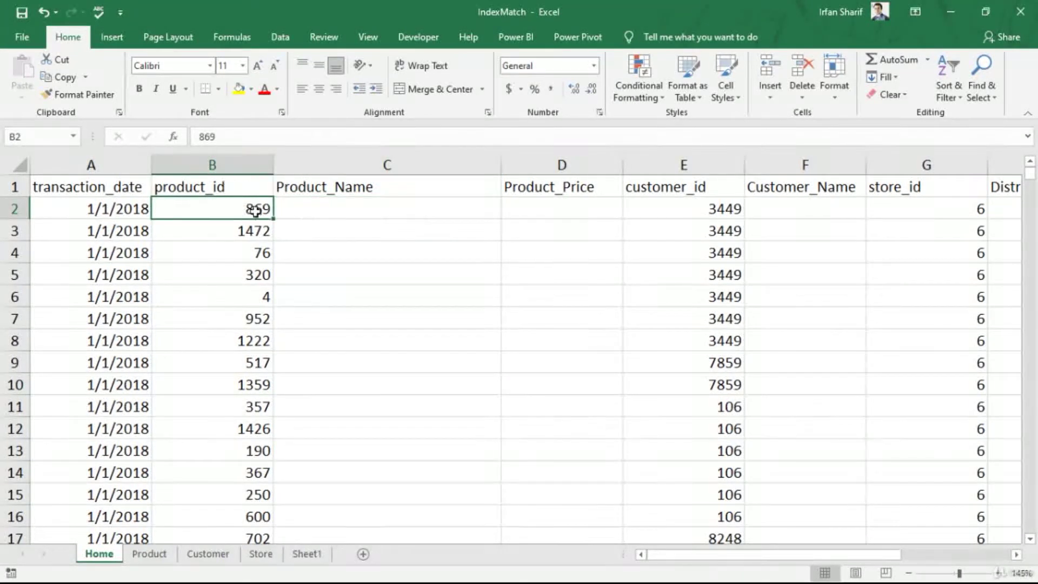
{"action": "left_click", "coordinate": [333, 207]}
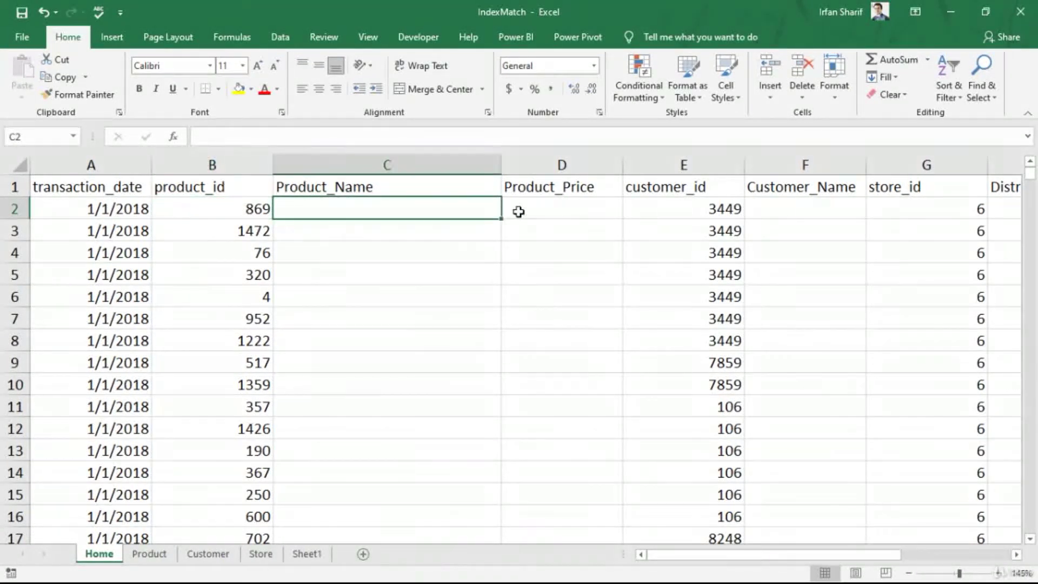
{"action": "left_click", "coordinate": [223, 208]}
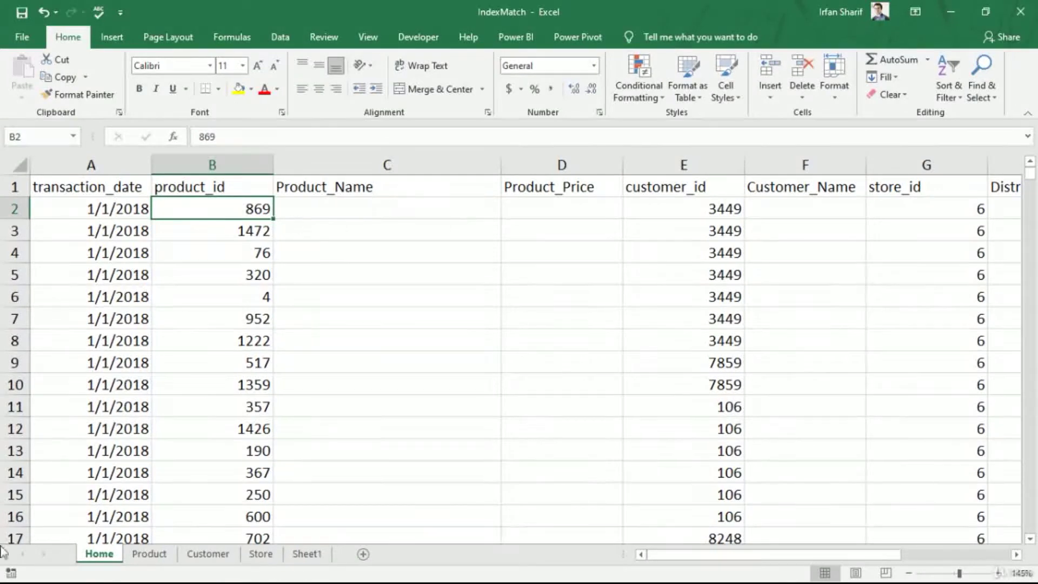
- On Sheet1, start an INDEX formula in F2 with the whole store table A2:D25 as its array
{"action": "left_click", "coordinate": [308, 553]}
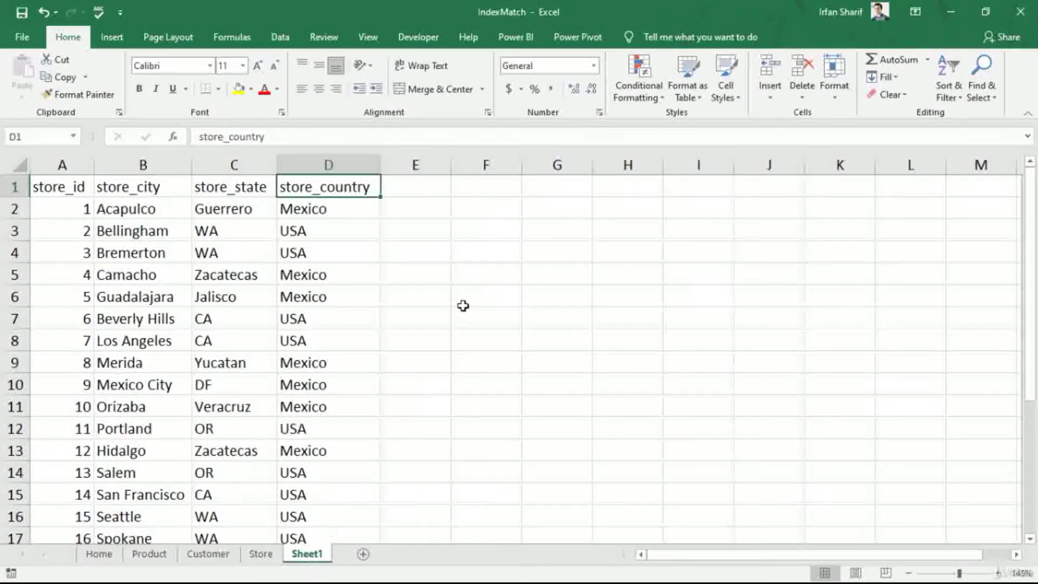
{"action": "left_click", "coordinate": [487, 211]}
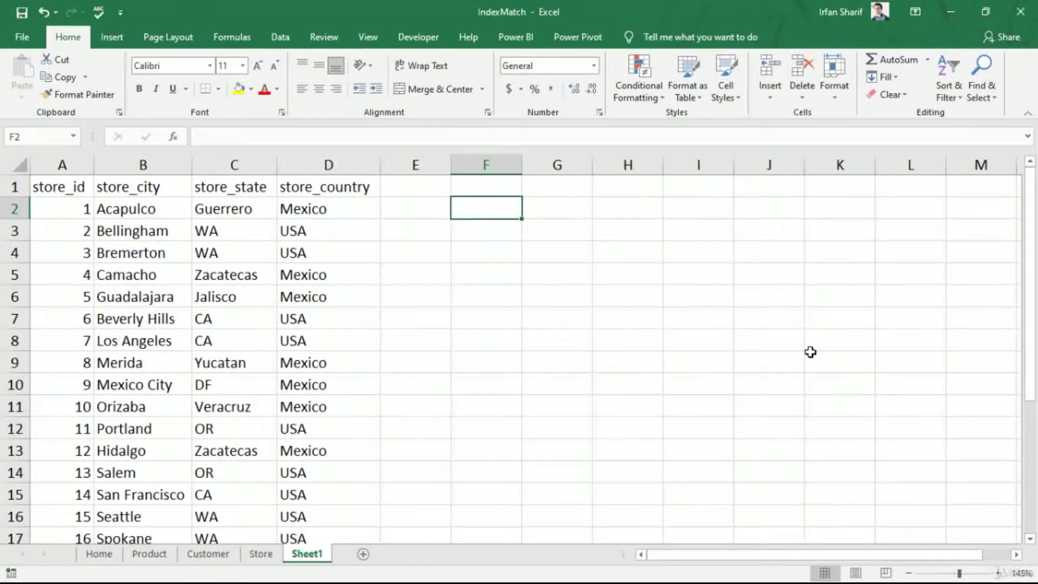
{"action": "type", "text": "="}
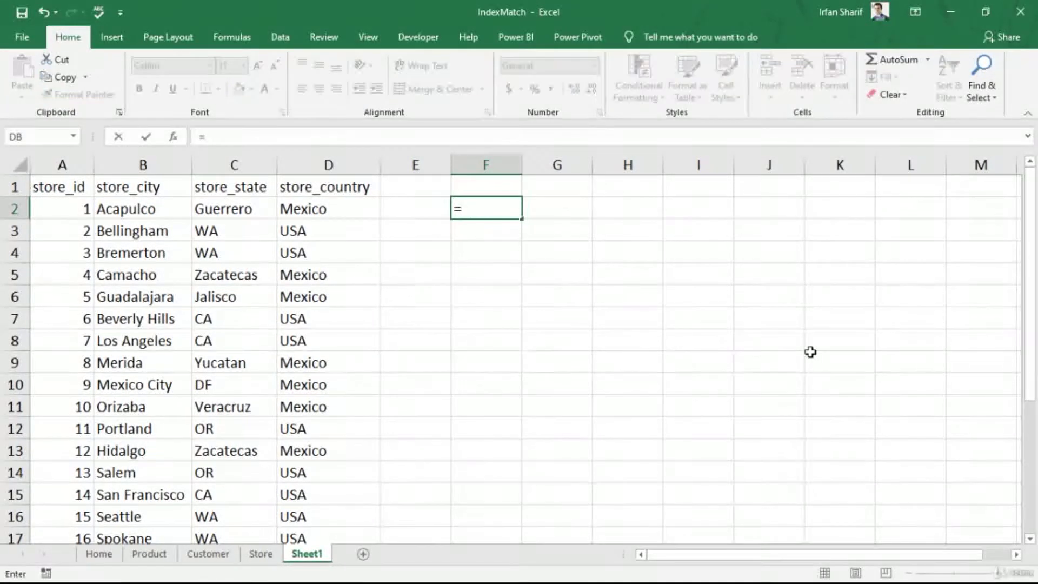
{"action": "type", "text": "inde"}
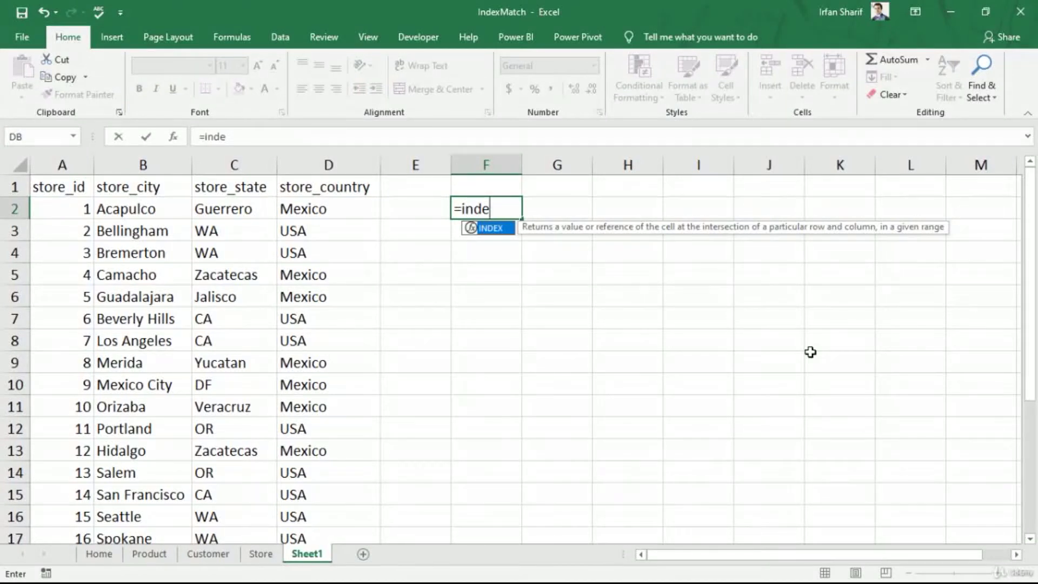
{"action": "key", "text": "Tab"}
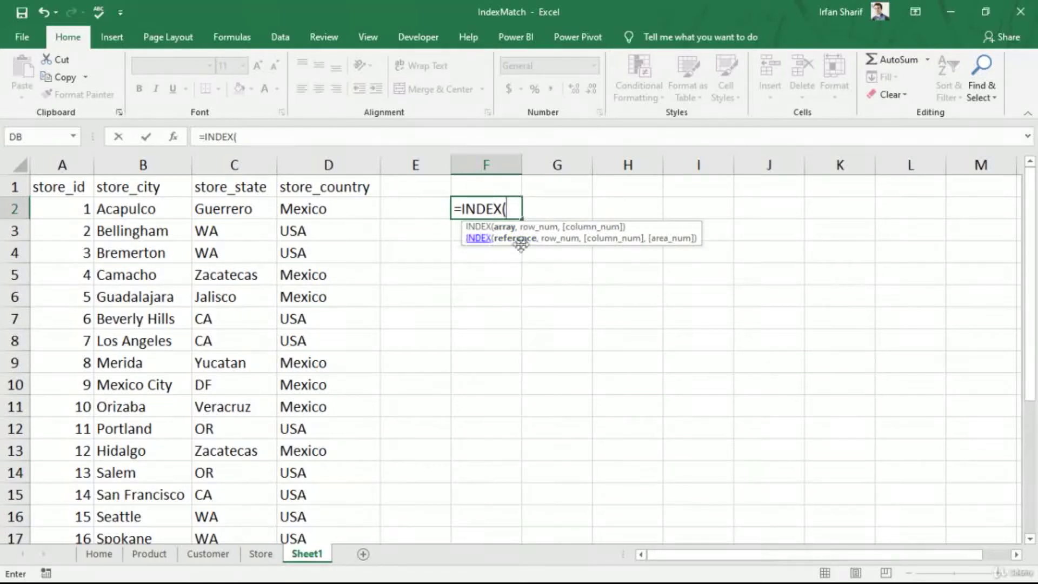
{"action": "left_click", "coordinate": [87, 208]}
{"action": "key", "text": "shift+Right"}
{"action": "key", "text": "shift+Right"}
{"action": "key", "text": "shift+Right"}
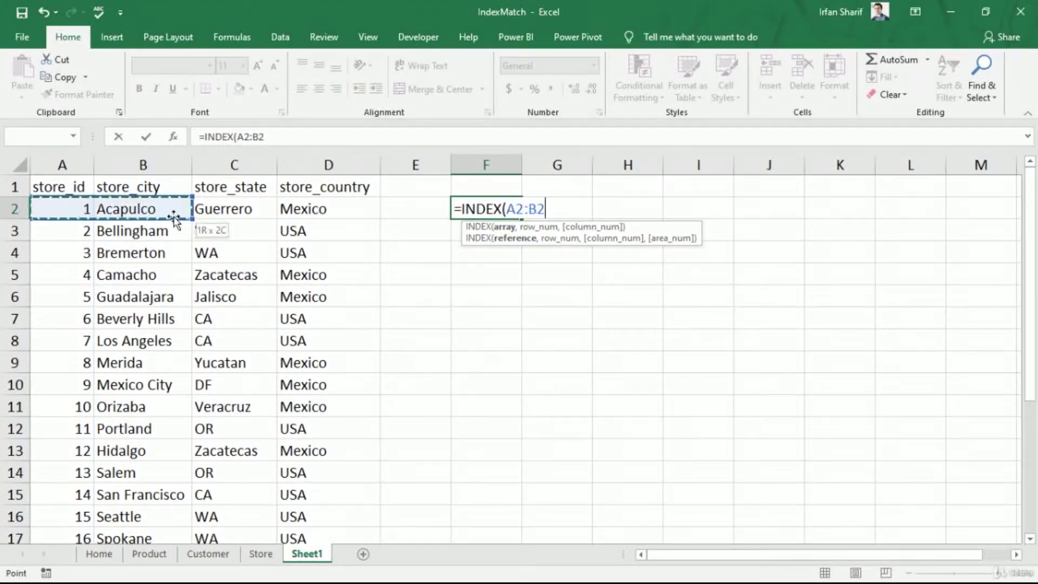
{"action": "key", "text": "ctrl+shift+Down"}
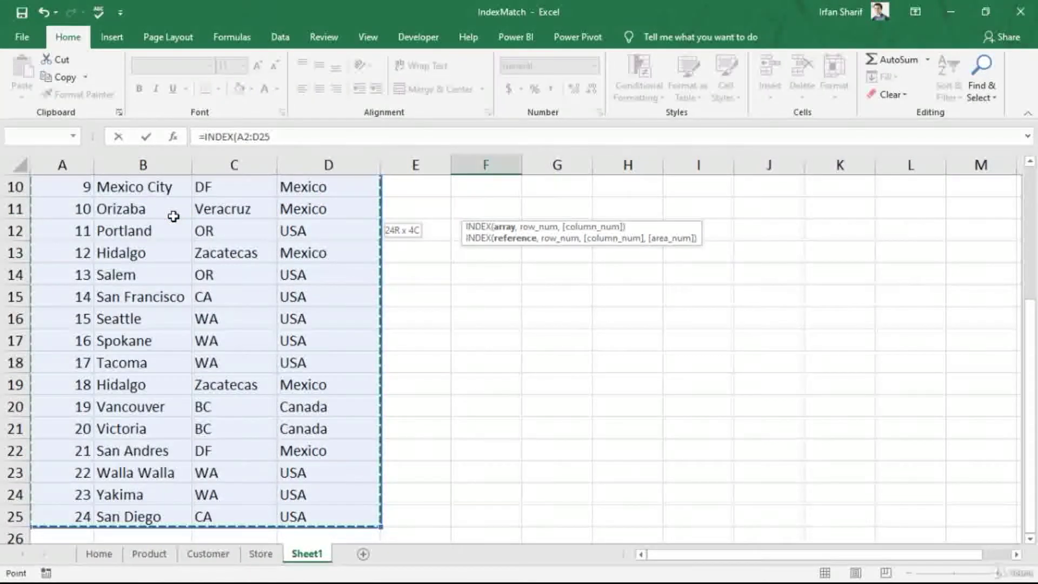
{"action": "type", "text": ","}
{"action": "scroll", "coordinate": [163, 222], "scroll_direction": "up", "scroll_amount": 3}
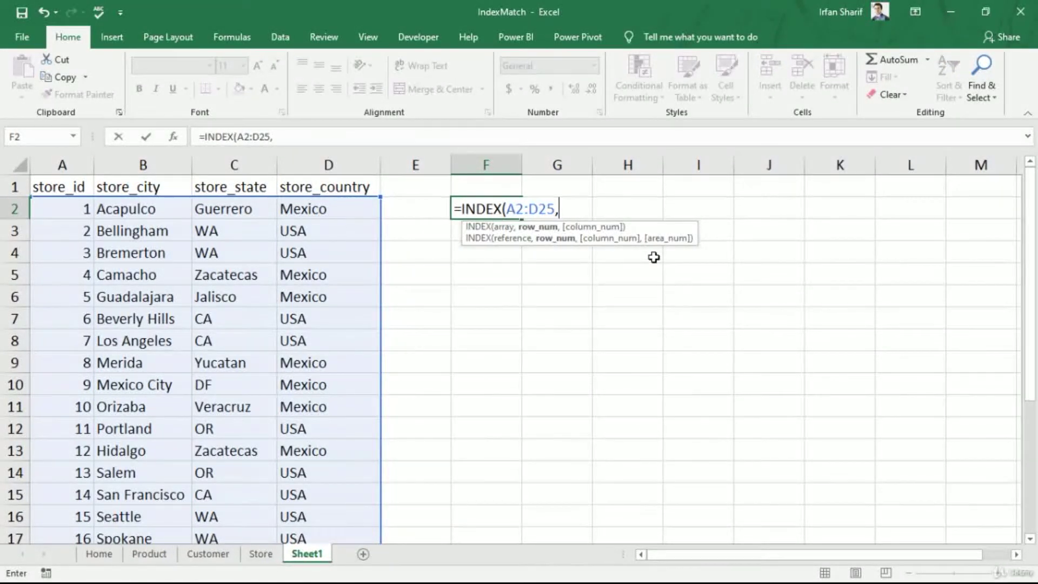
- Complete the INDEX formula in F2 with row number 3 and column number 2
{"action": "type", "text": "3,"}
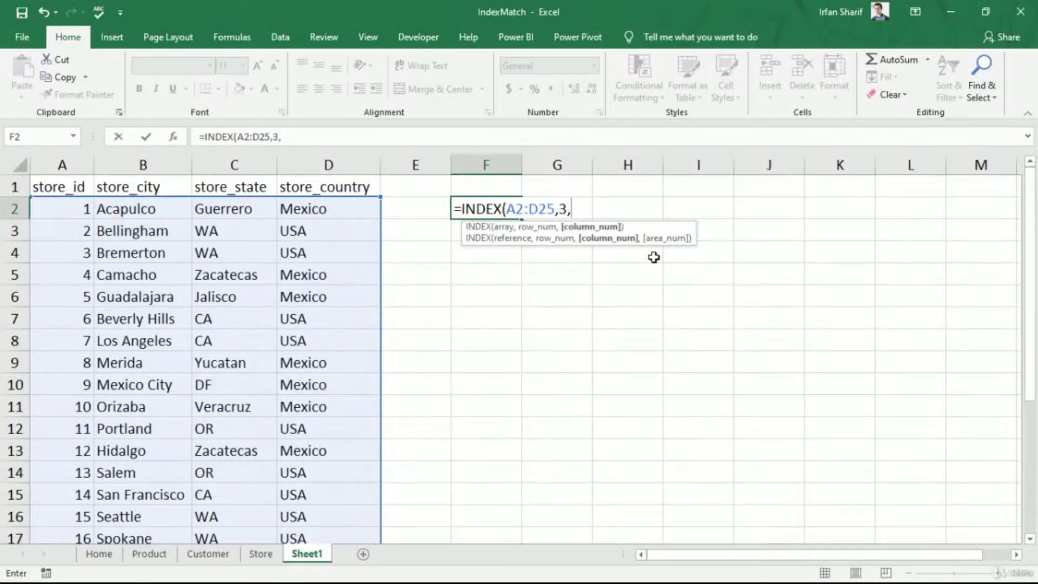
{"action": "type", "text": "2)"}
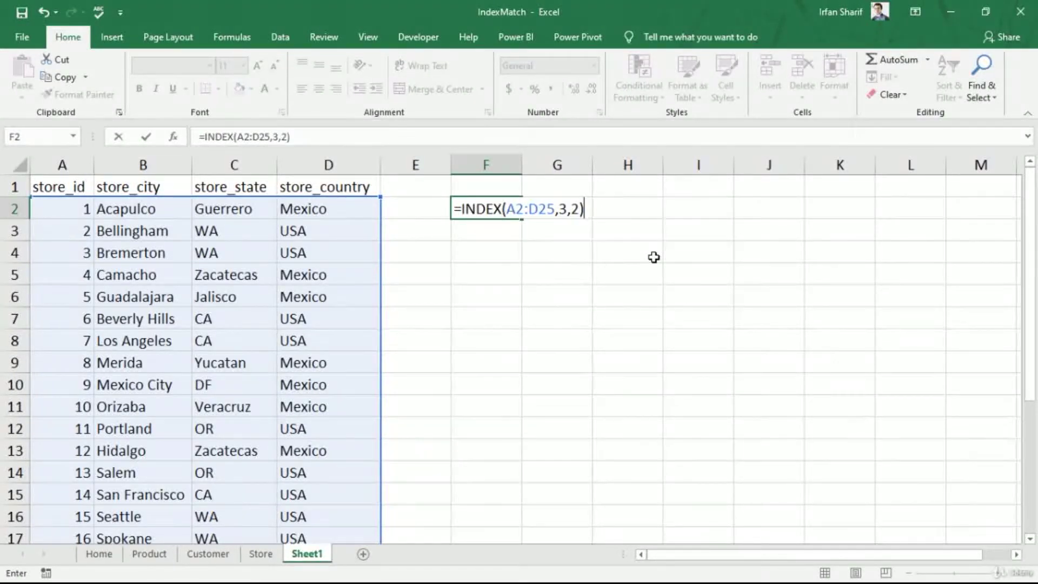
{"action": "key", "text": "ctrl+Return"}
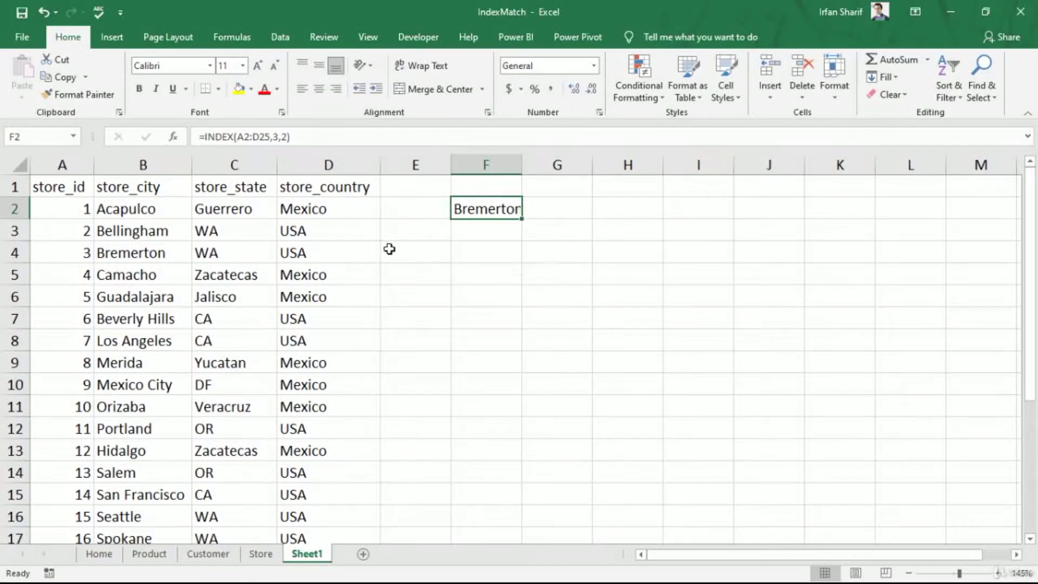
{"action": "key", "text": "F2"}
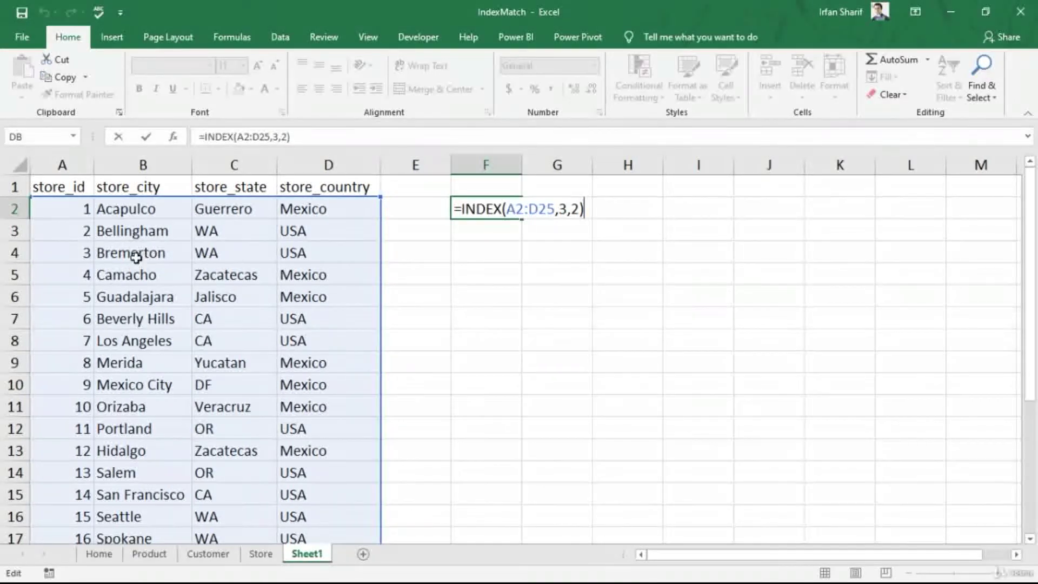
{"action": "key", "text": "Return"}
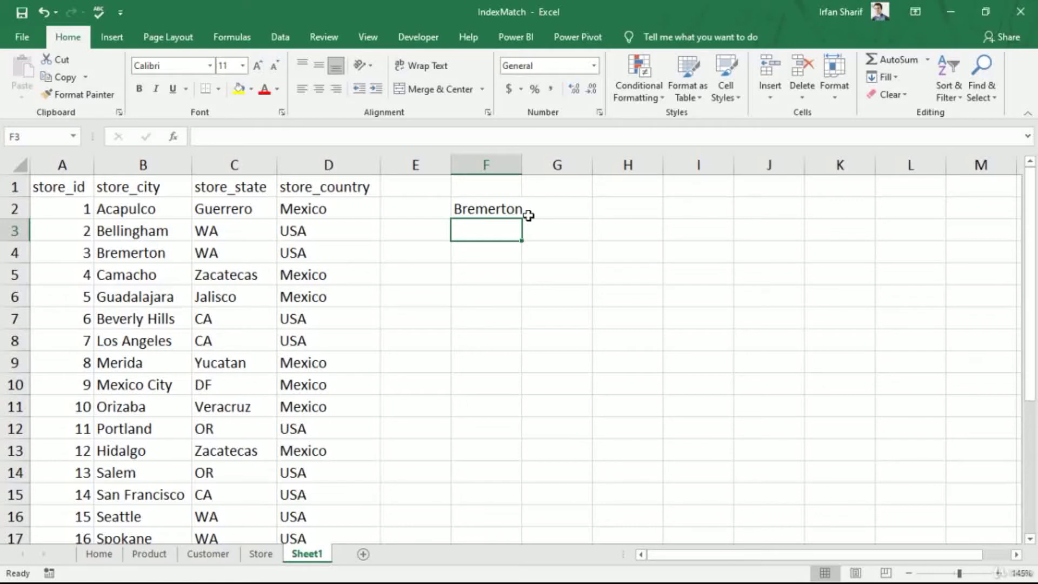
- In F3, enter a MATCH formula that looks up E3 in the store_id range A2:A25 with an exact match
{"action": "key", "text": "Up"}
{"action": "key", "text": "Down"}
{"action": "type", "text": "=match("}
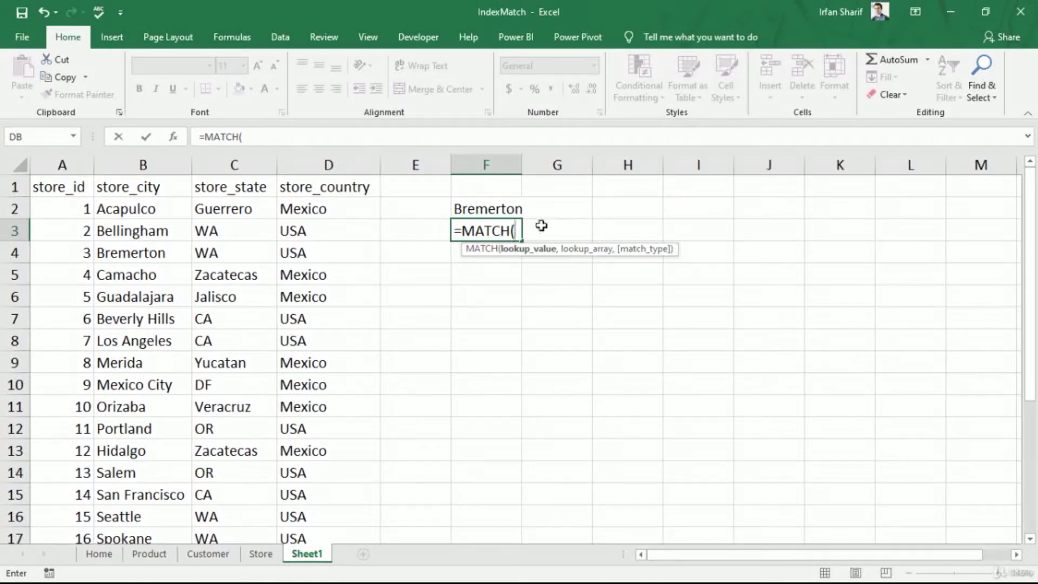
{"action": "left_click", "coordinate": [428, 227]}
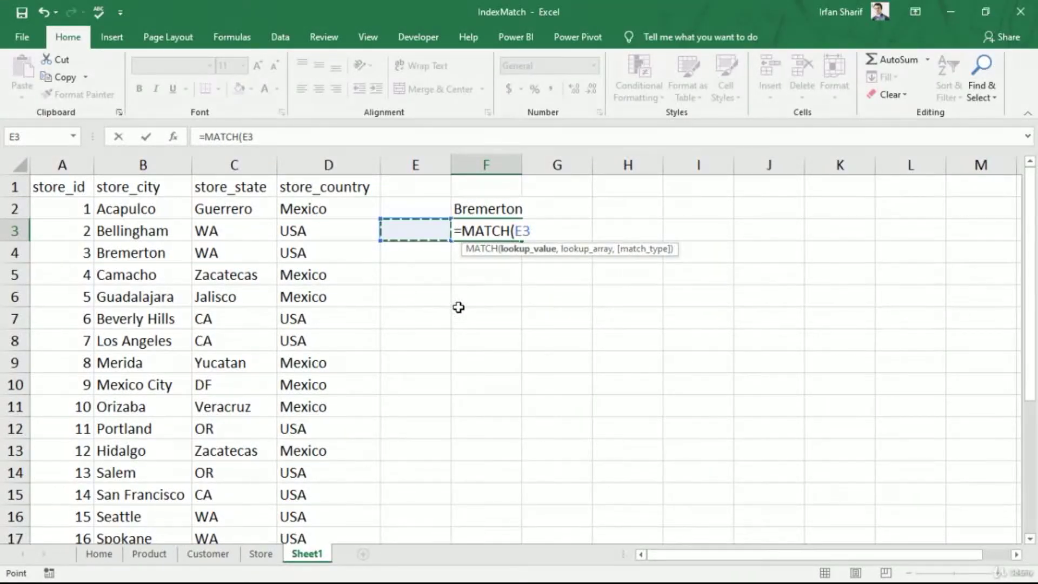
{"action": "type", "text": ","}
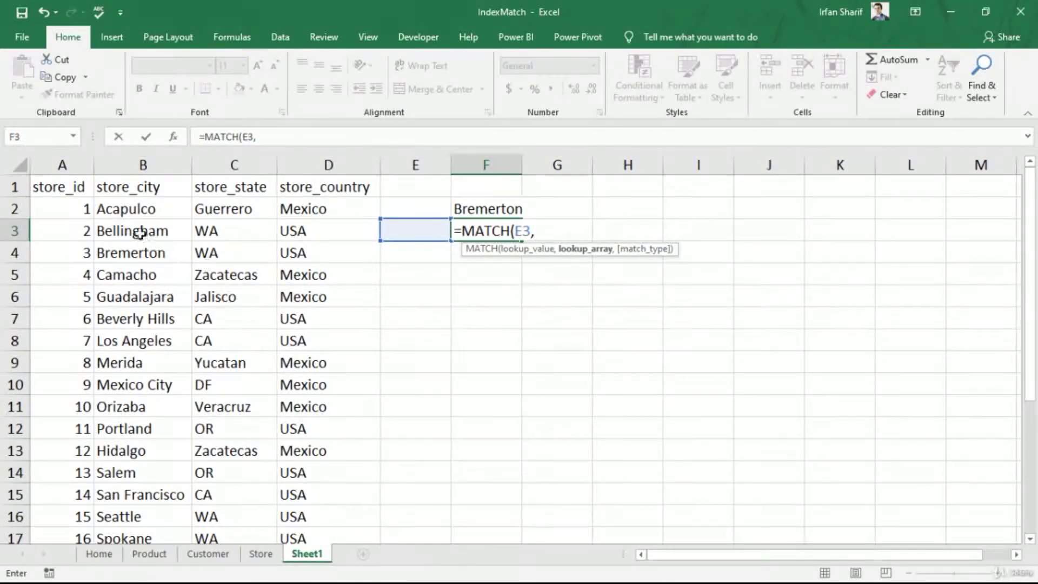
{"action": "left_click", "coordinate": [78, 211]}
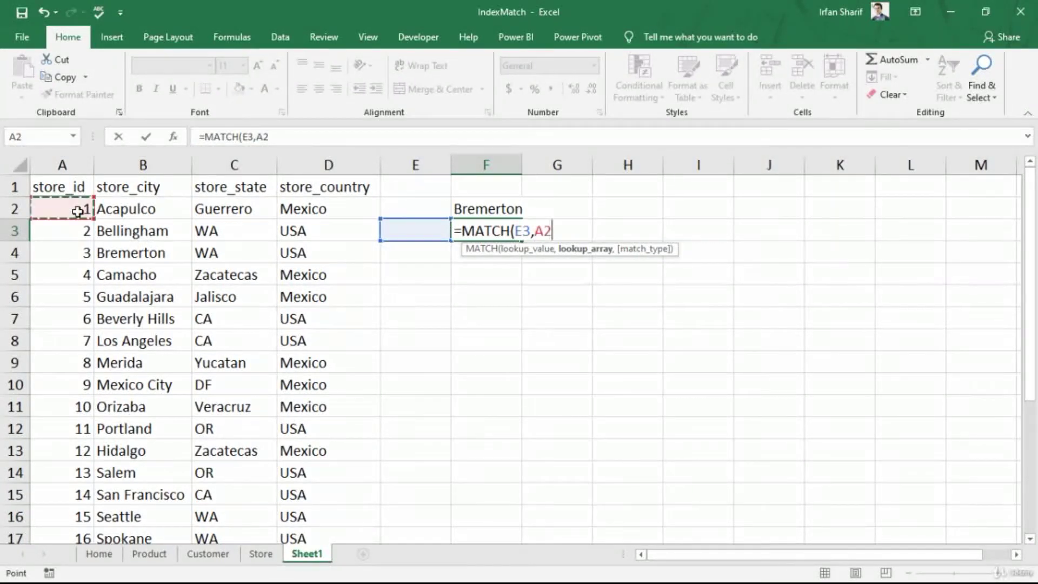
{"action": "key", "text": "ctrl+shift+Down"}
{"action": "type", "text": ","}
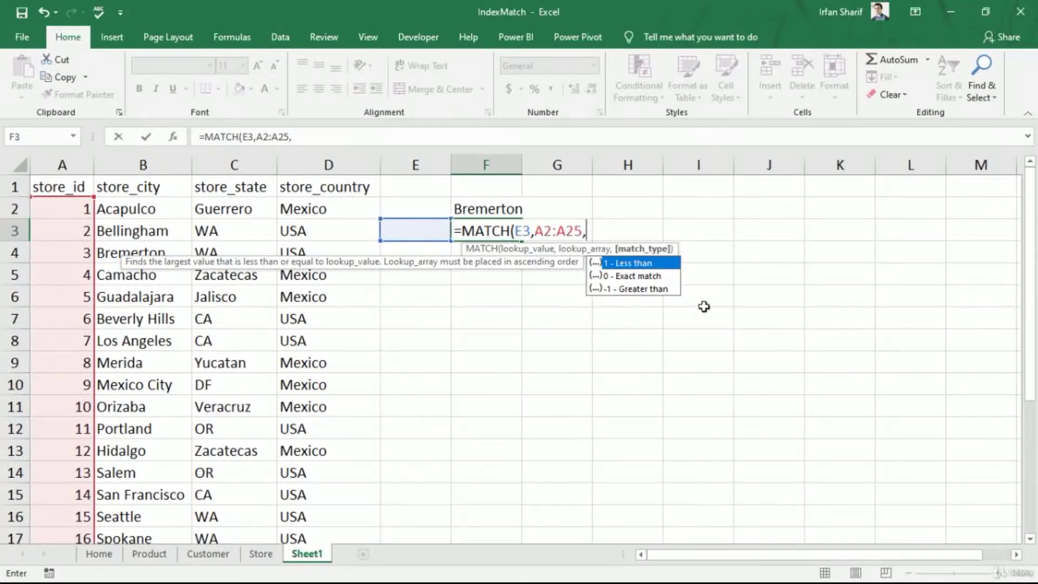
{"action": "double_click", "coordinate": [644, 276]}
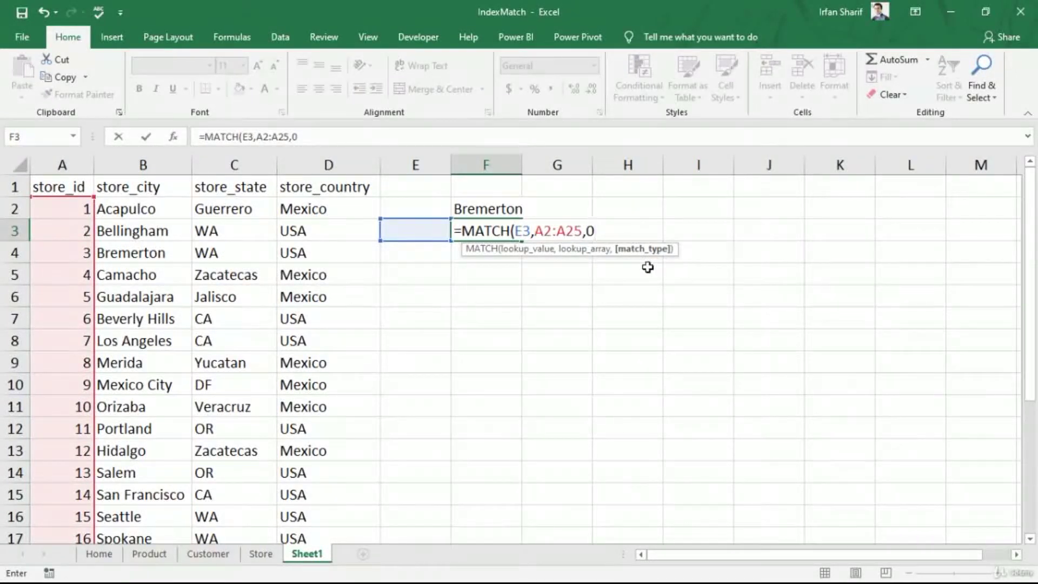
{"action": "type", "text": ")"}
{"action": "key", "text": "Return"}
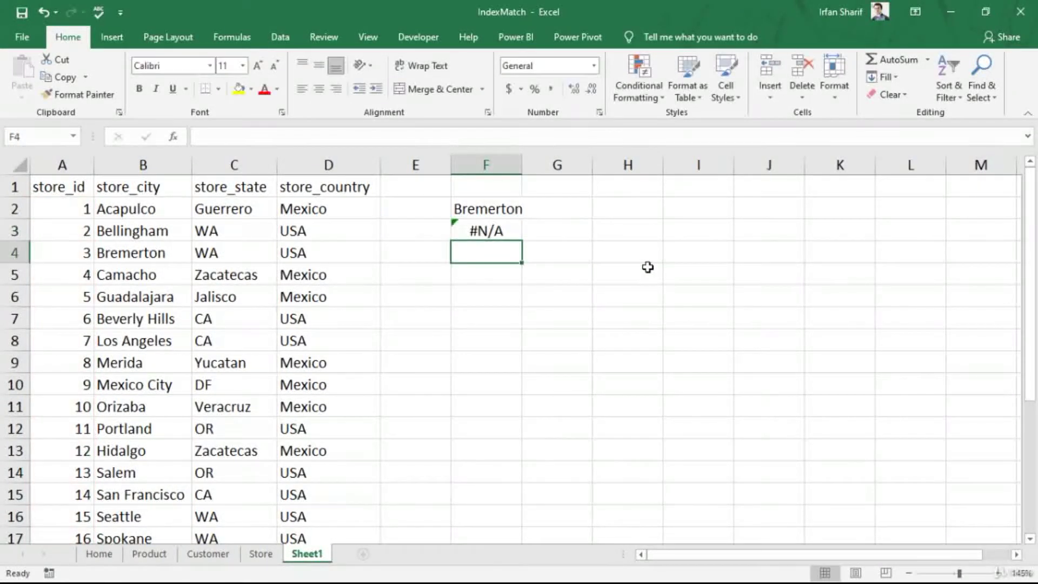
- Enter 7 in E3 as the lookup value for the MATCH formula
{"action": "key", "text": "Up"}
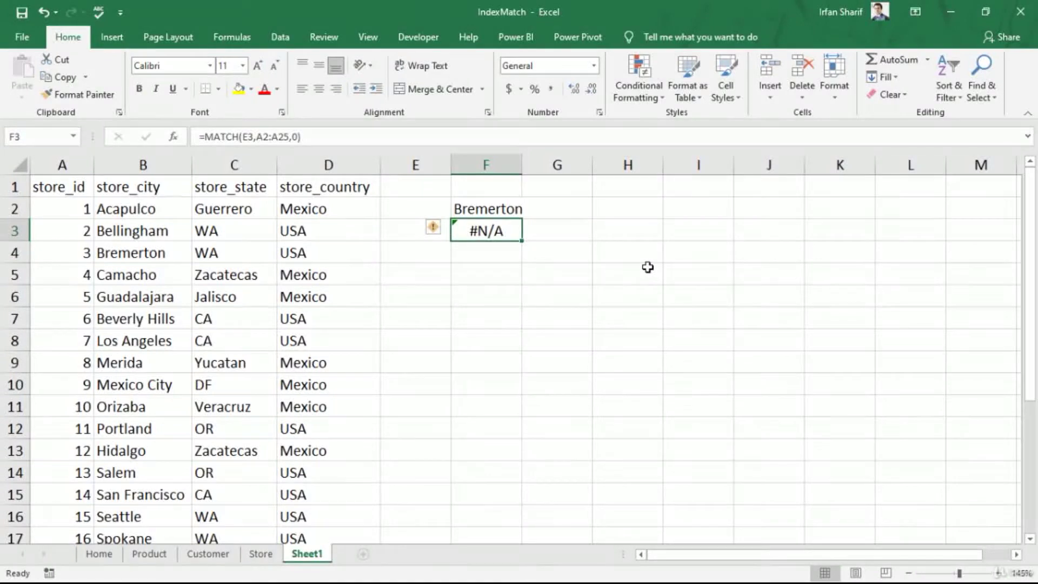
{"action": "key", "text": "Left"}
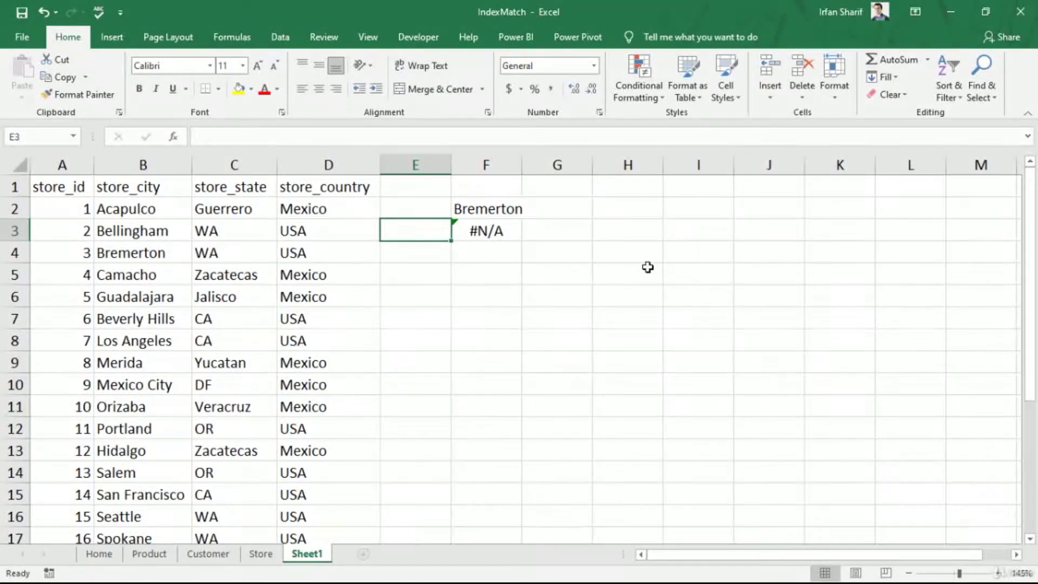
{"action": "type", "text": "7"}
{"action": "key", "text": "Return"}
{"action": "key", "text": "Up"}
{"action": "key", "text": "Right"}
{"action": "key", "text": "Left"}
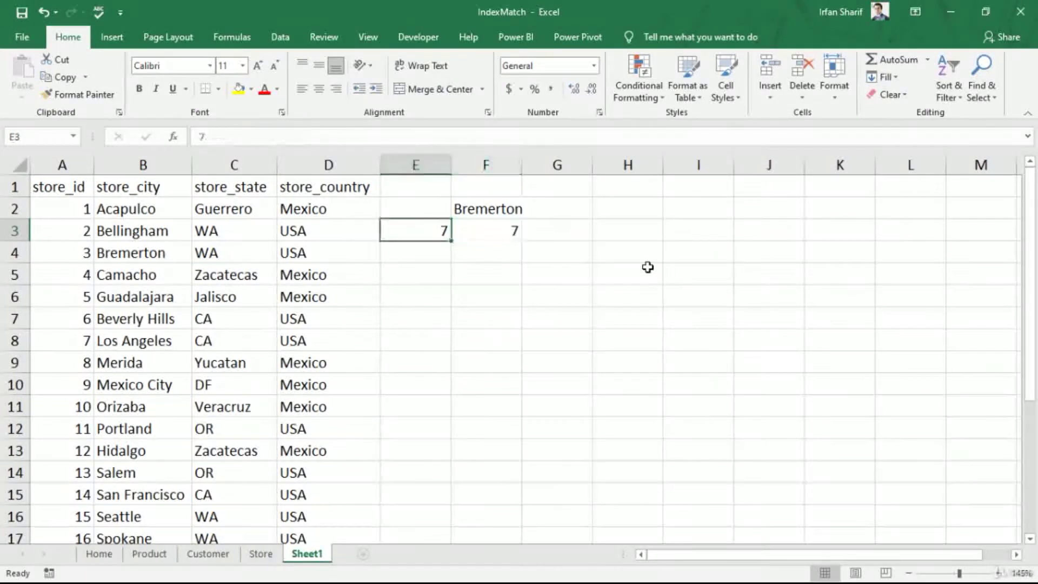
- Set the MATCH lookup value in E3 to 9
{"action": "type", "text": "9"}
{"action": "key", "text": "Return"}
{"action": "key", "text": "Up"}
- Start an INDEX formula in H3 with the store_city range B2:B25 as its array
{"action": "key", "text": "Right"}
{"action": "key", "text": "Right"}
{"action": "key", "text": "Right"}
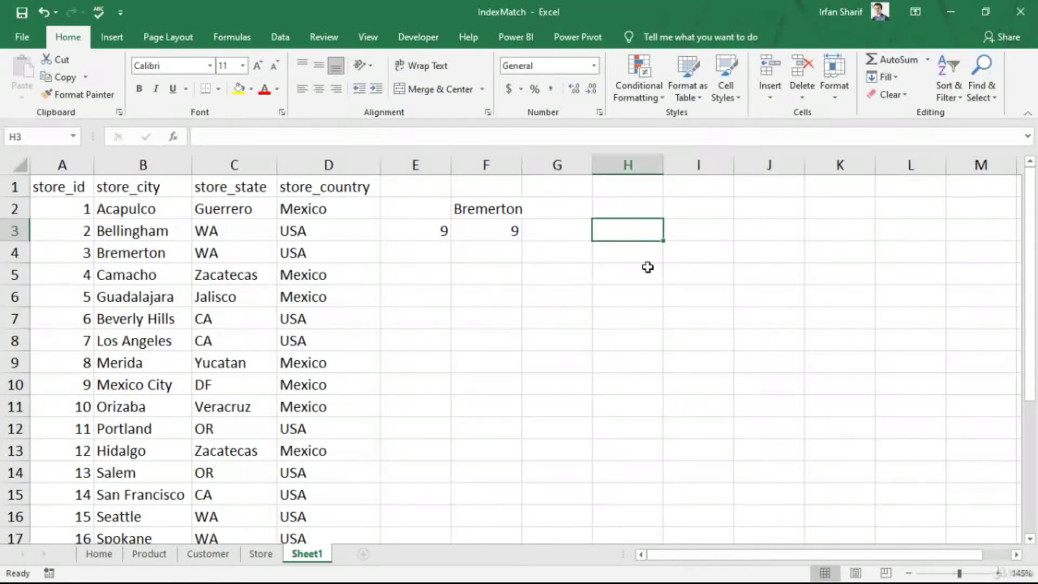
{"action": "type", "text": "=in"}
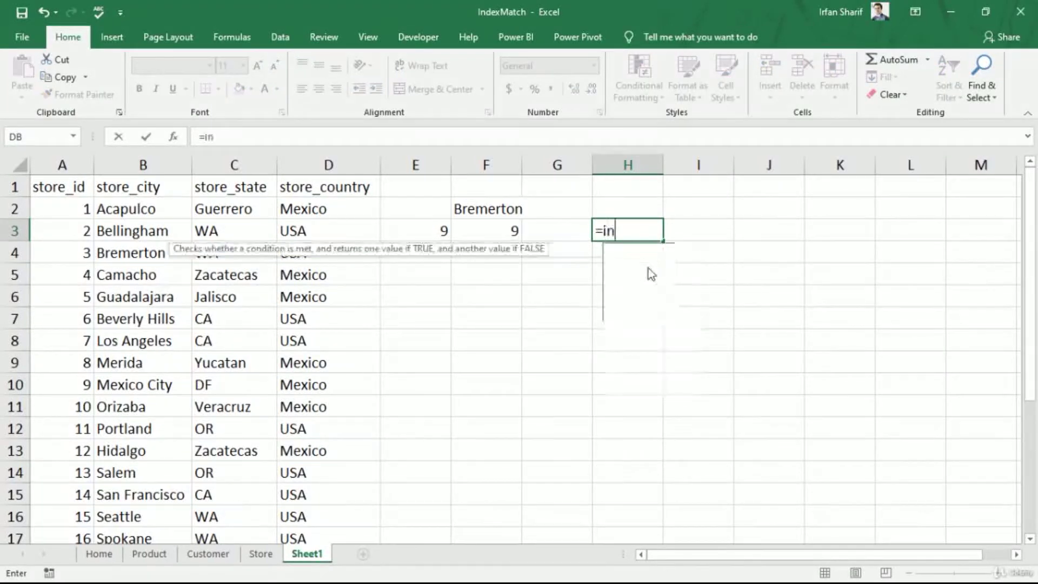
{"action": "type", "text": "dex"}
{"action": "key", "text": "Tab"}
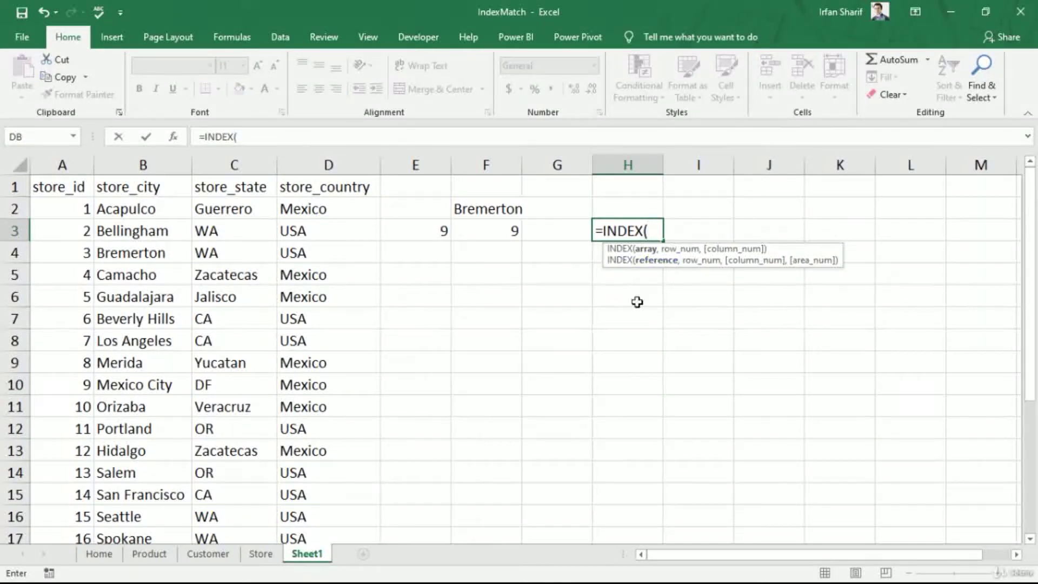
{"action": "left_click", "coordinate": [136, 210]}
{"action": "key", "text": "ctrl+shift+Down"}
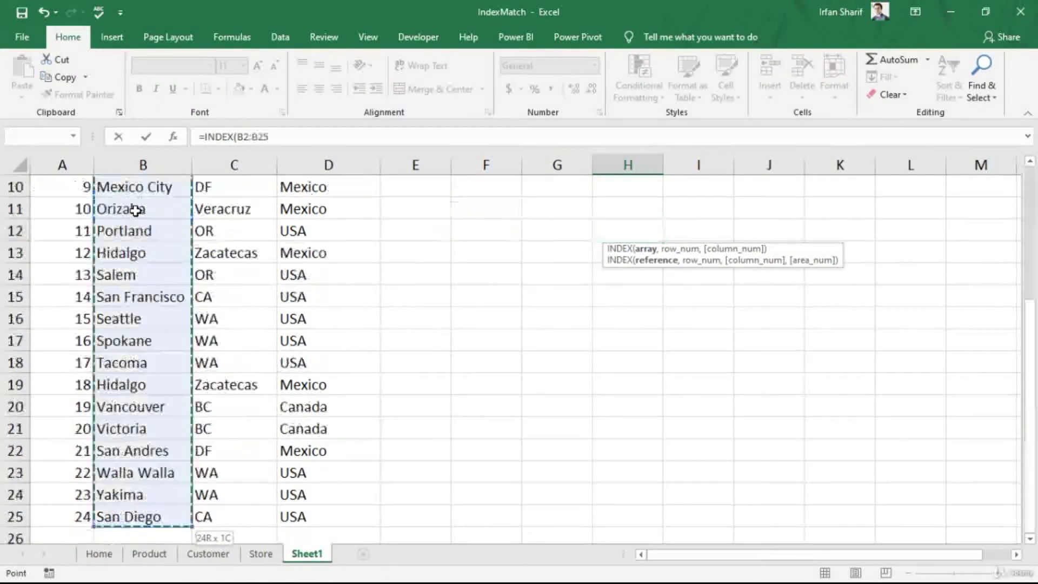
{"action": "type", "text": ","}
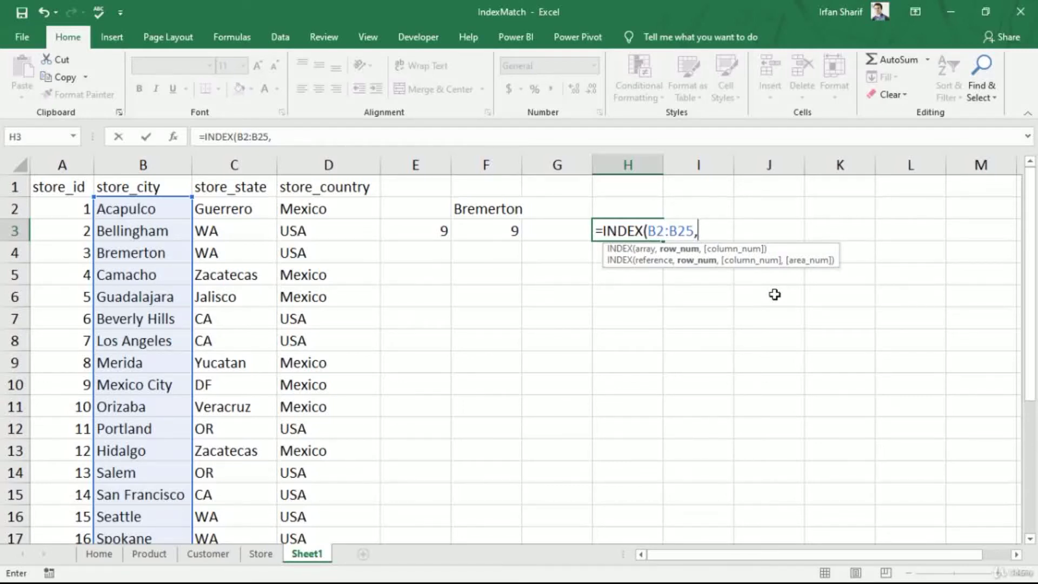
- Complete the H3 formula with a nested MATCH that looks up E3 in store_id range A2:A25 with an exact match
{"action": "type", "text": "match"}
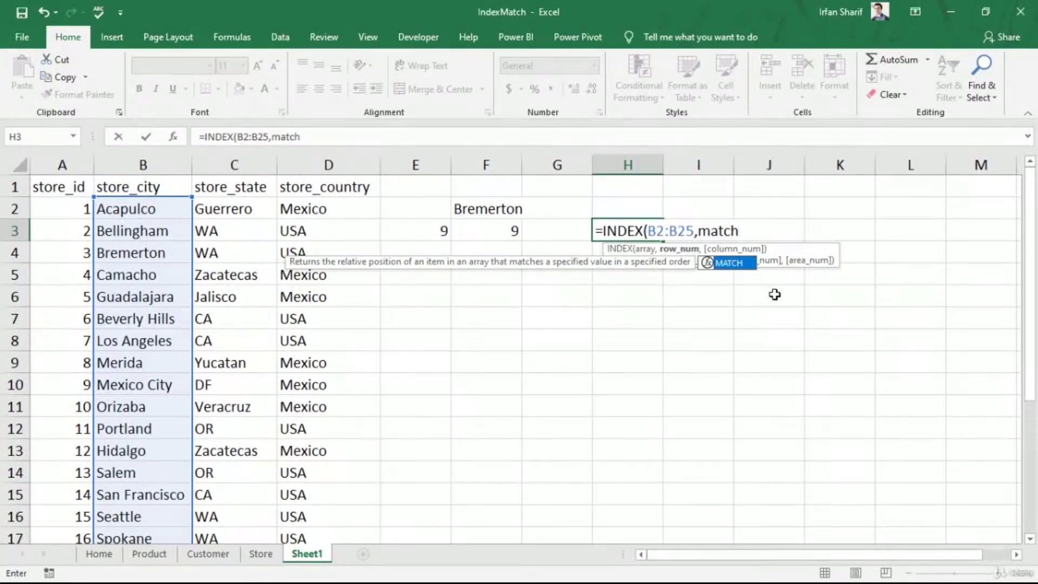
{"action": "key", "text": "Tab"}
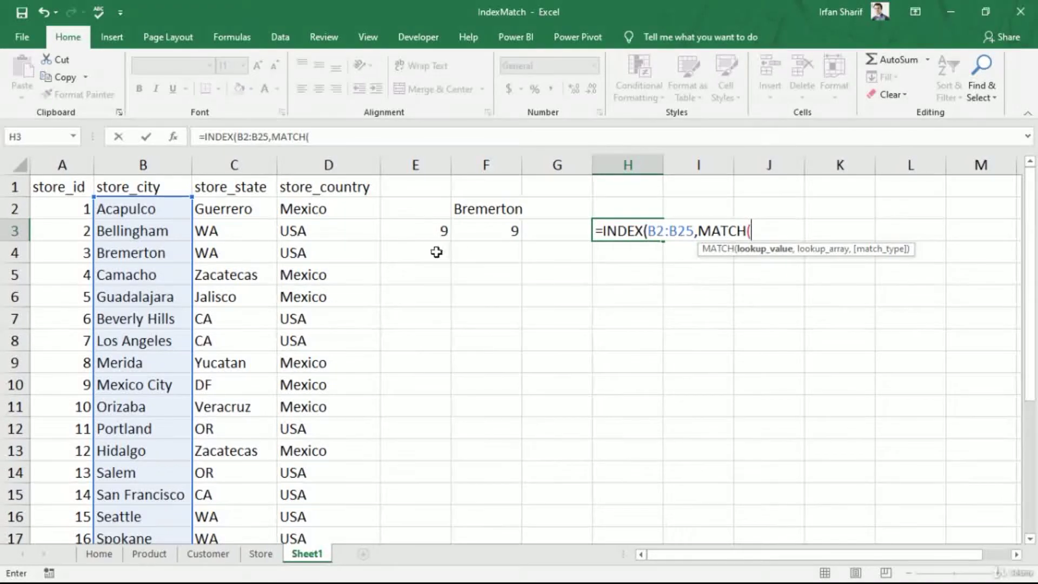
{"action": "left_click", "coordinate": [428, 232]}
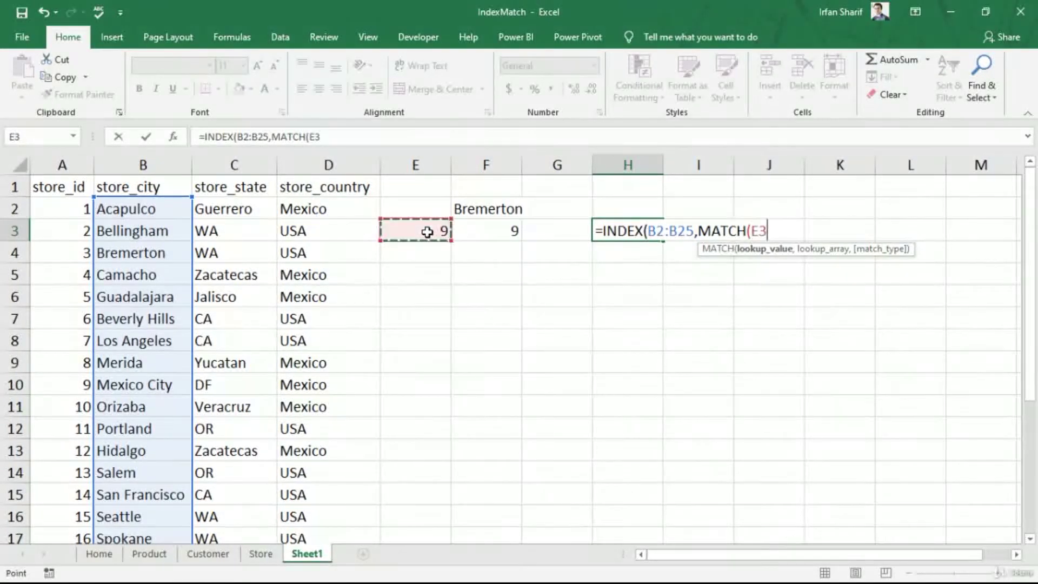
{"action": "type", "text": ","}
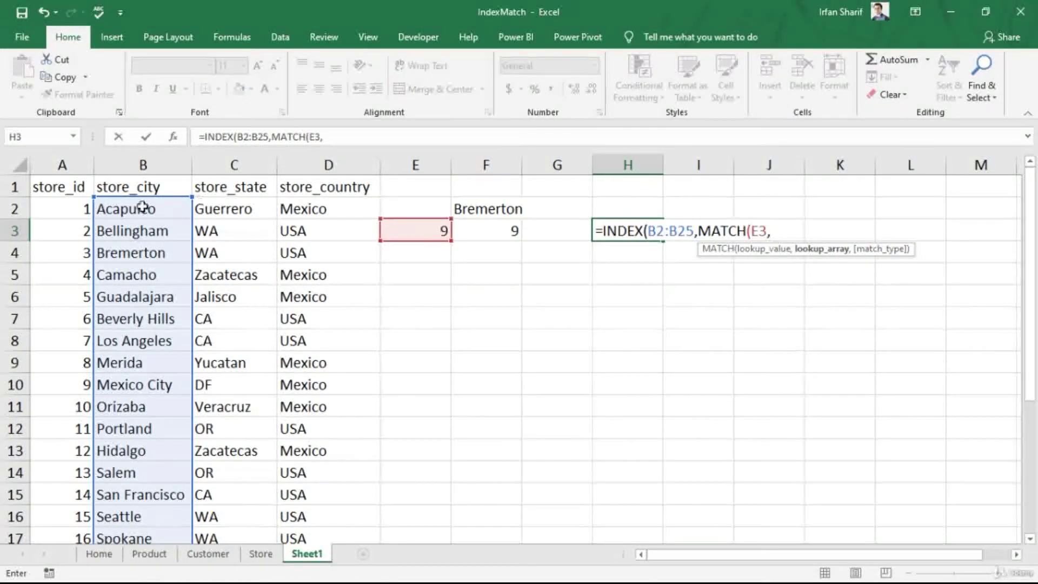
{"action": "left_click", "coordinate": [85, 209]}
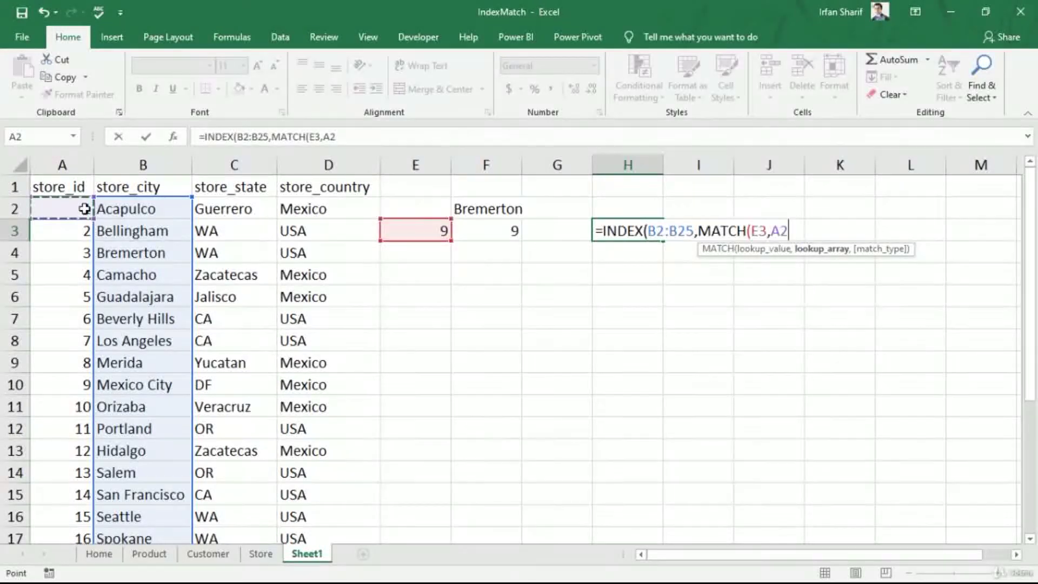
{"action": "key", "text": "ctrl+shift+Down"}
{"action": "type", "text": ","}
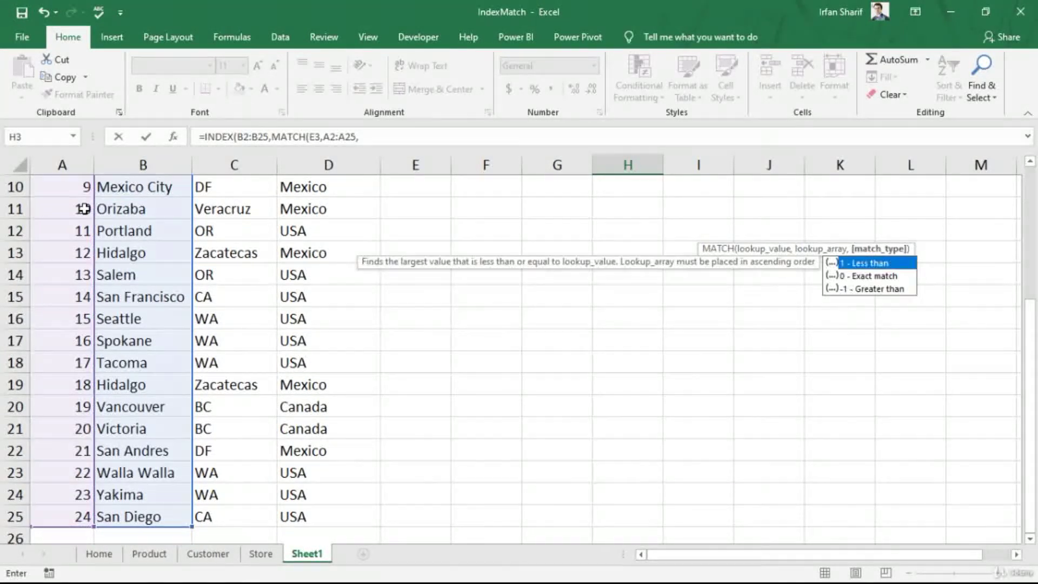
{"action": "scroll", "coordinate": [860, 285], "scroll_direction": "up", "scroll_amount": 3}
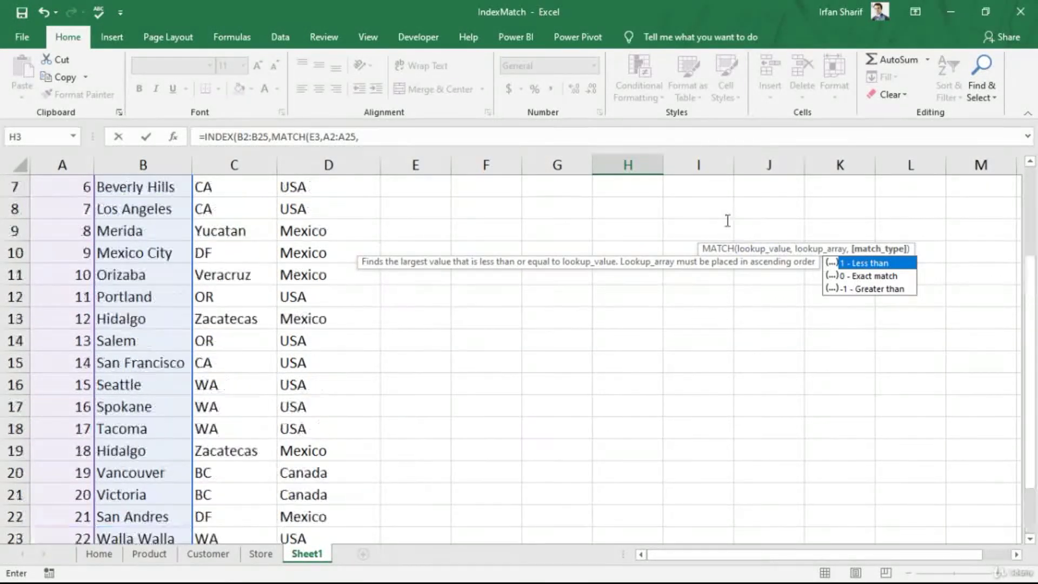
{"action": "double_click", "coordinate": [872, 276]}
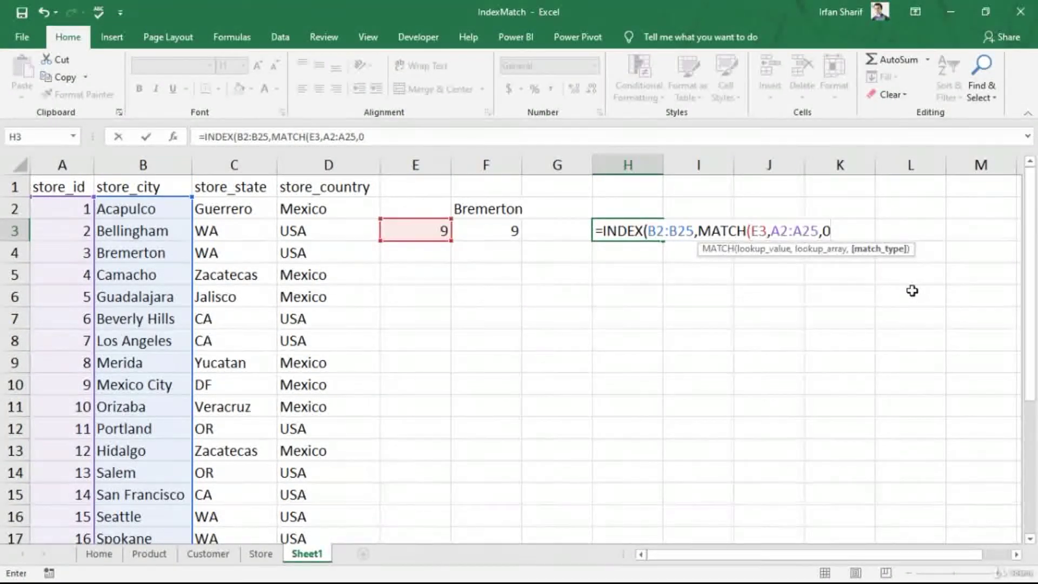
{"action": "type", "text": ")"}
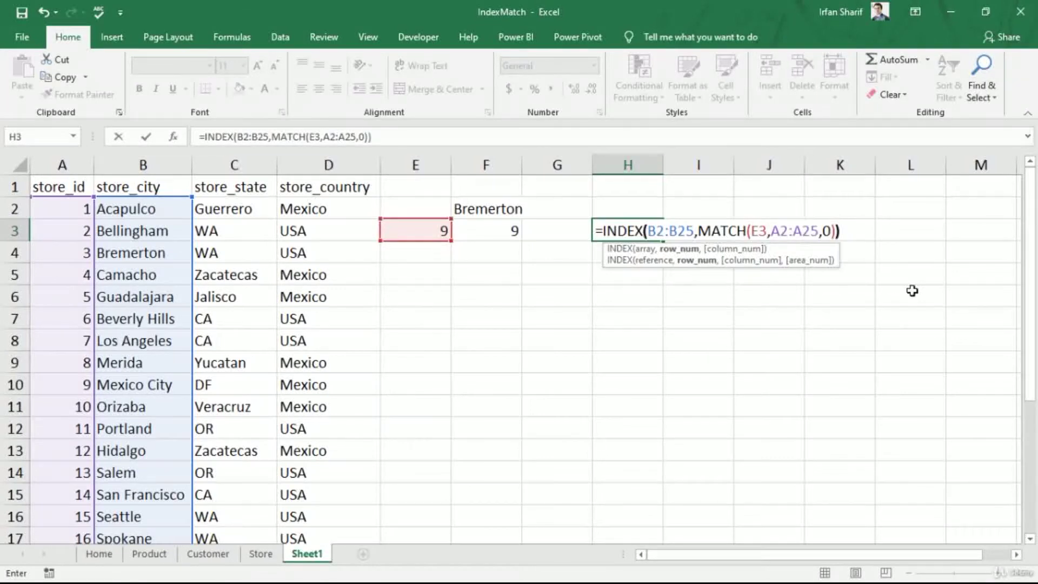
{"action": "type", "text": ")"}
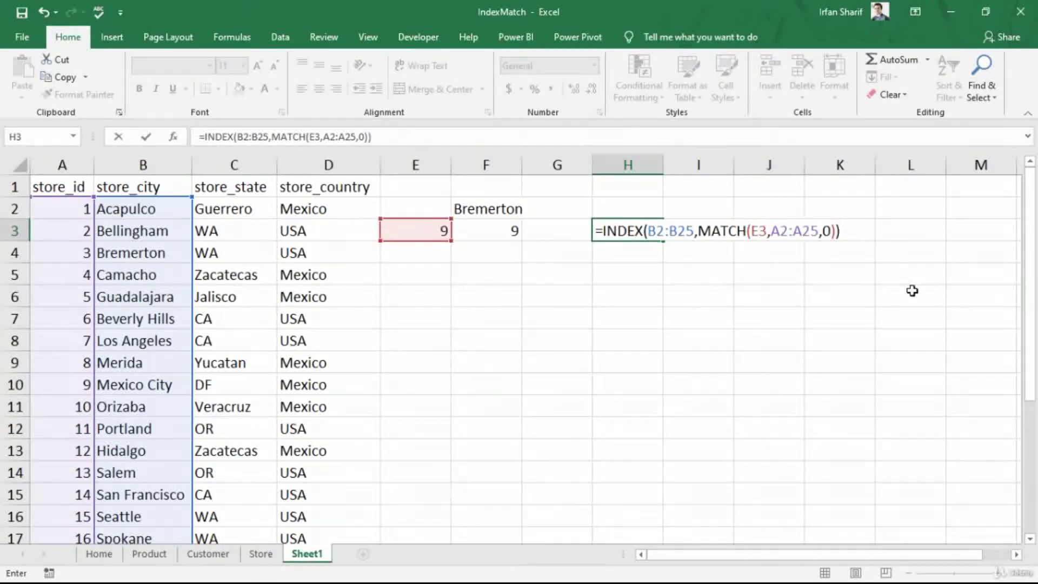
{"action": "key", "text": "Return"}
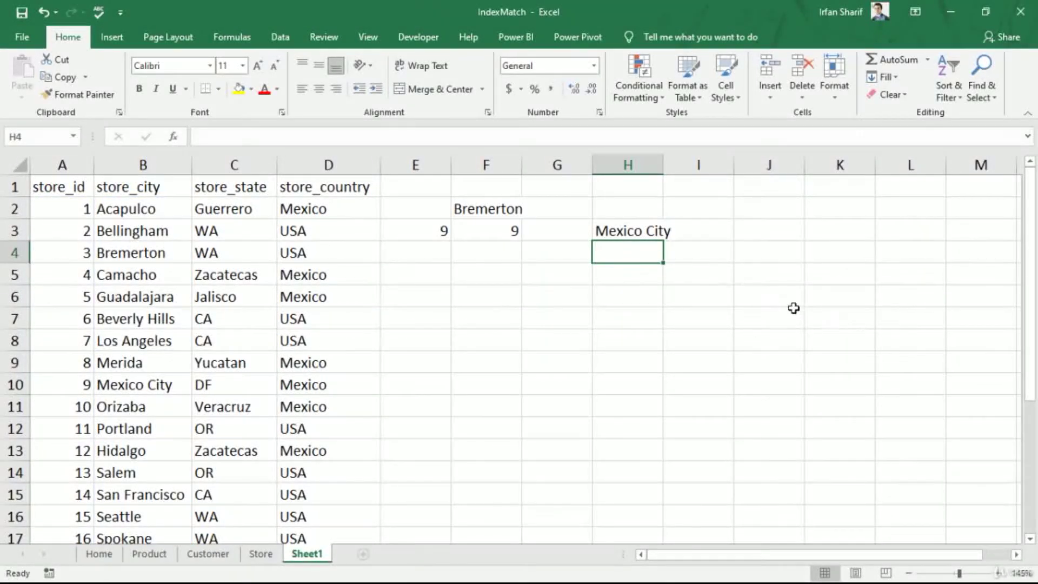
- Check the H3 lookup against the matching store_id row and set the lookup value in E3 to 14
{"action": "left_click", "coordinate": [628, 232]}
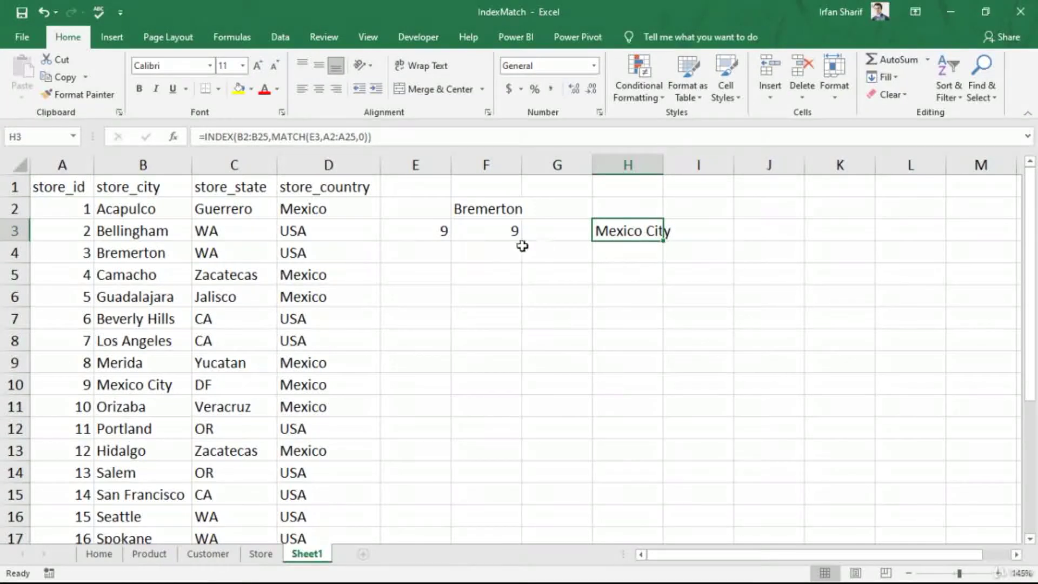
{"action": "left_click", "coordinate": [433, 230]}
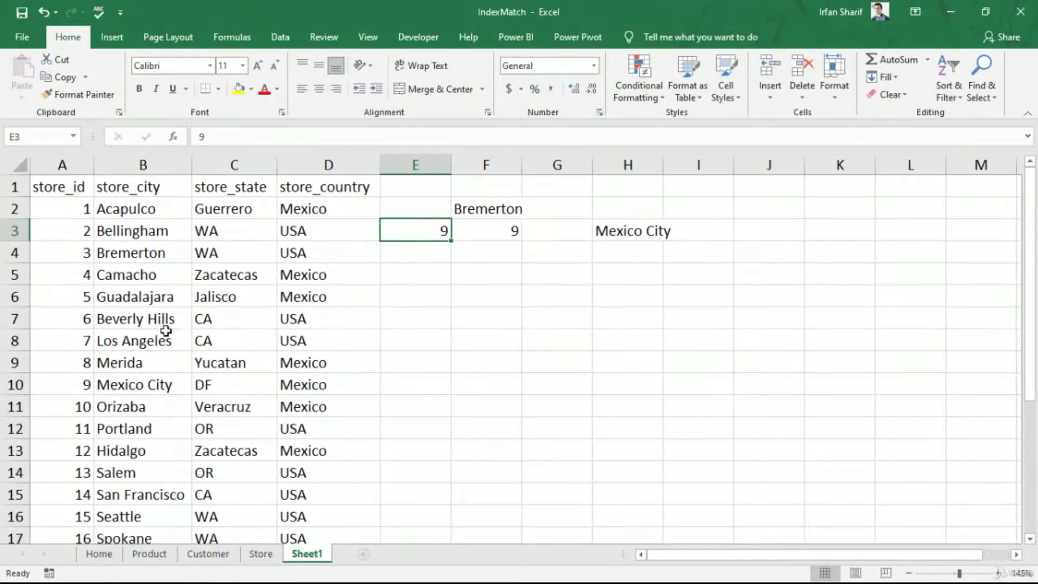
{"action": "left_click", "coordinate": [79, 385]}
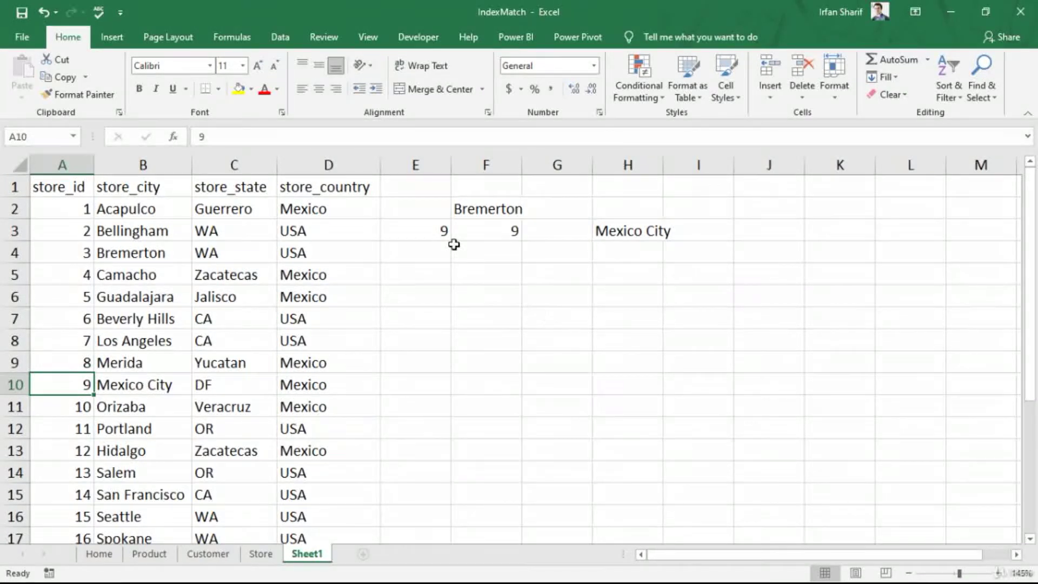
{"action": "left_click", "coordinate": [438, 230]}
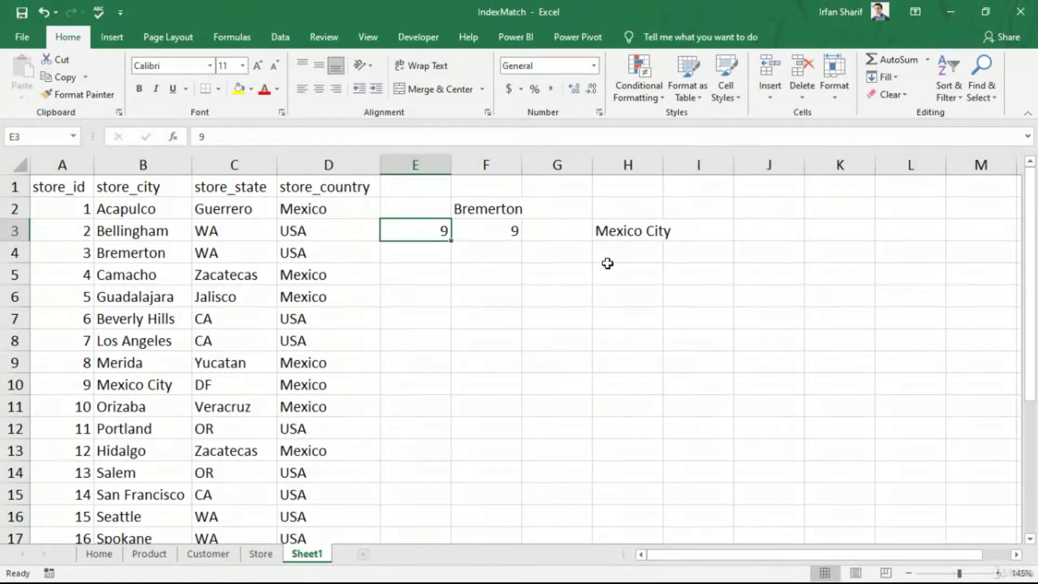
{"action": "type", "text": "14"}
{"action": "key", "text": "Return"}
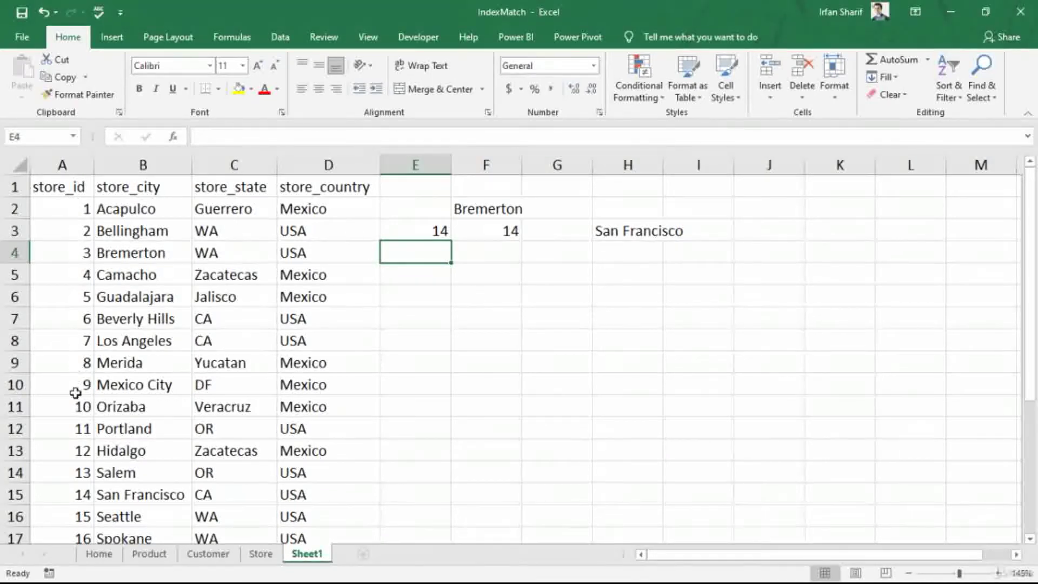
{"action": "left_click", "coordinate": [66, 499]}
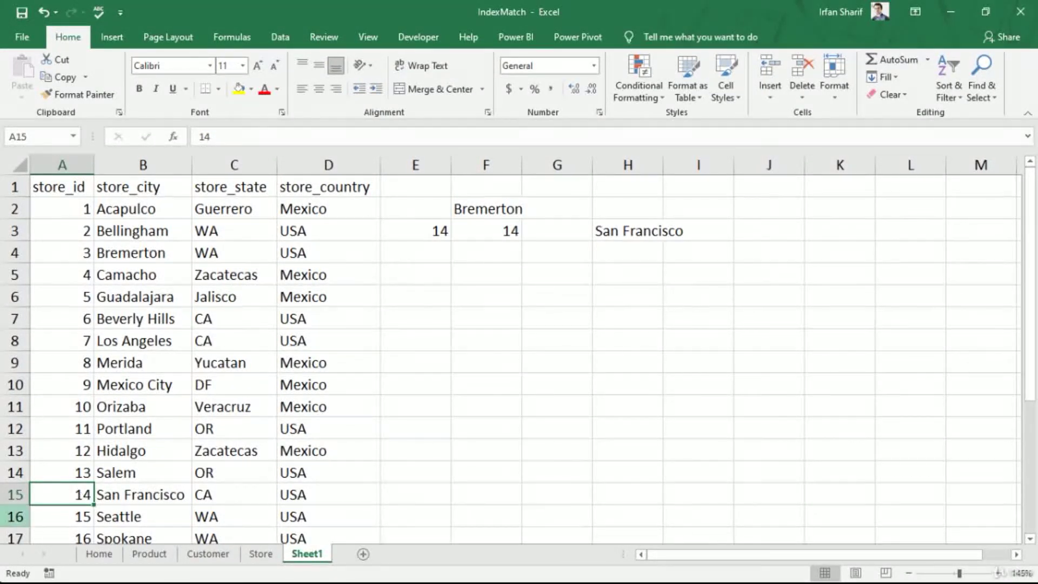
- On the Home sheet, start an INDEX formula in C2 with the Product sheet's name range B2:B1561 as its array
{"action": "left_click", "coordinate": [103, 555]}
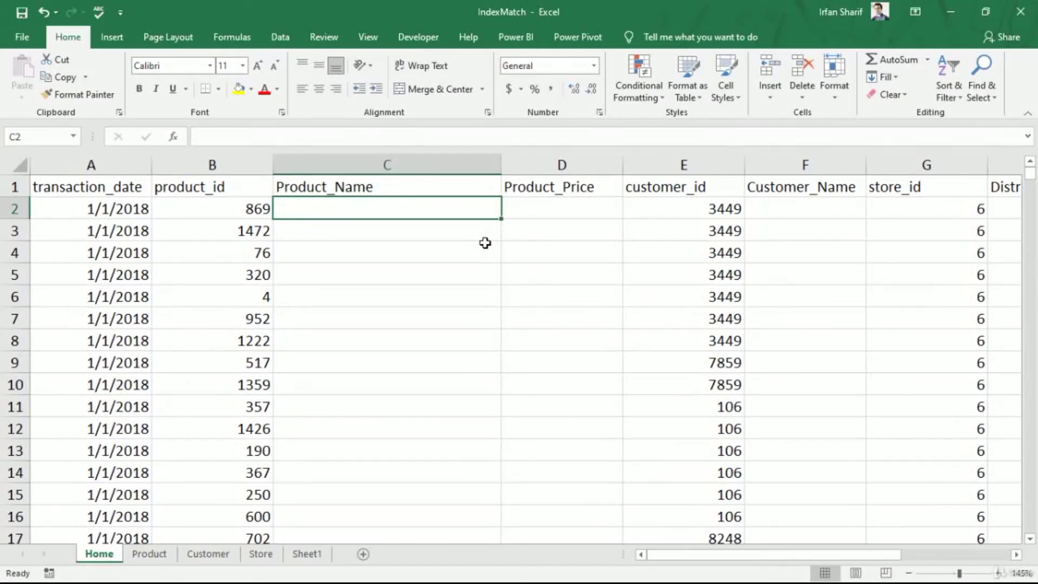
{"action": "type", "text": "=index"}
{"action": "key", "text": "Tab"}
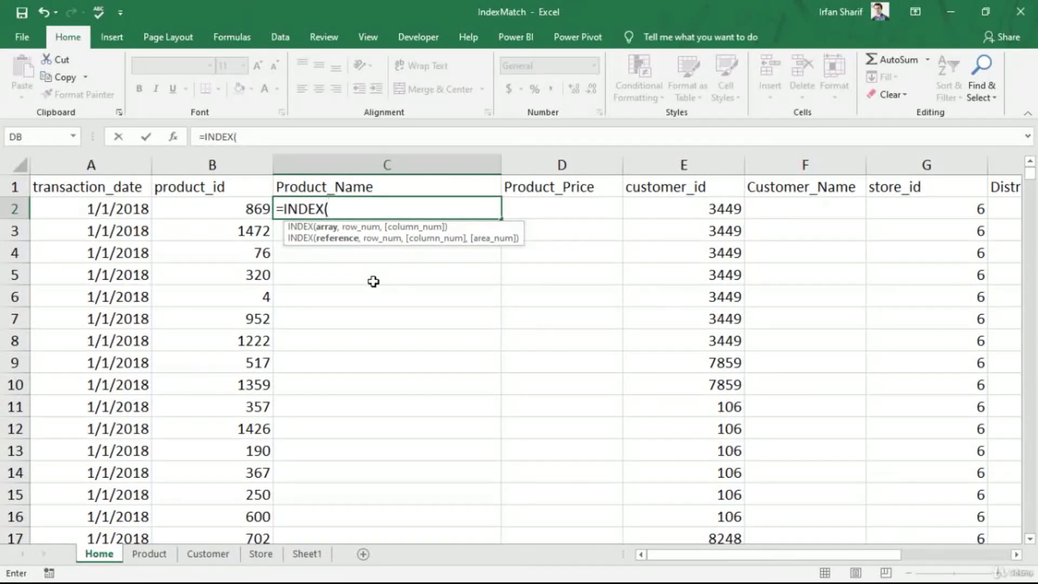
{"action": "left_click", "coordinate": [150, 554]}
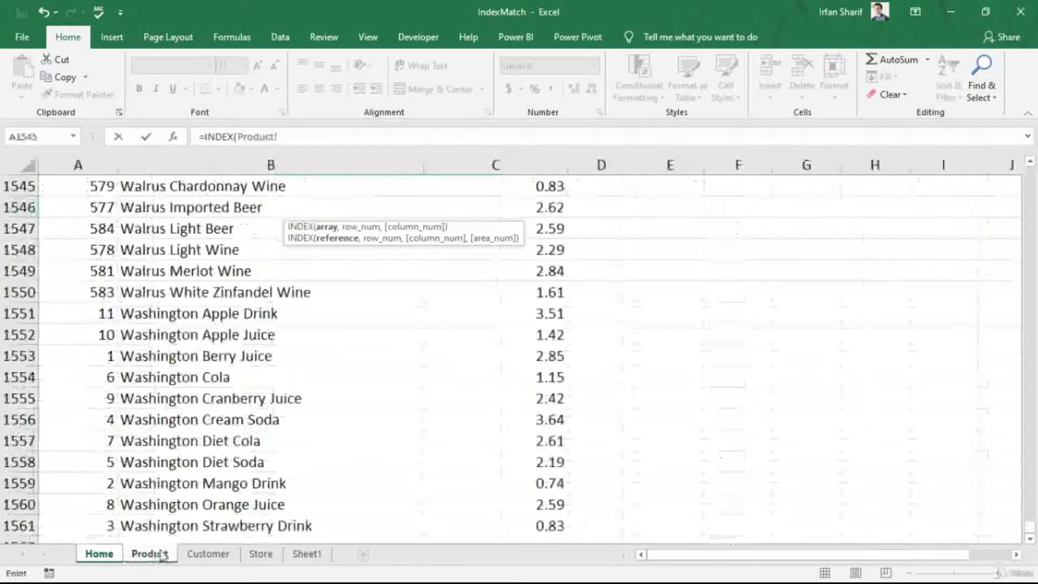
{"action": "left_click", "coordinate": [285, 214]}
{"action": "key", "text": "ctrl+Up"}
{"action": "key", "text": "Down"}
{"action": "key", "text": "ctrl+shift+Down"}
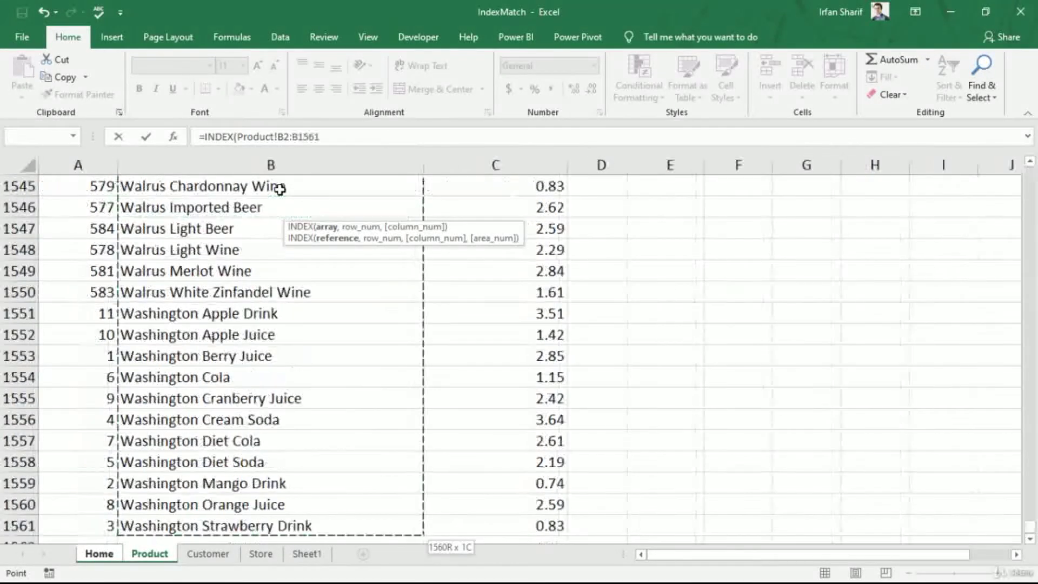
{"action": "type", "text": ","}
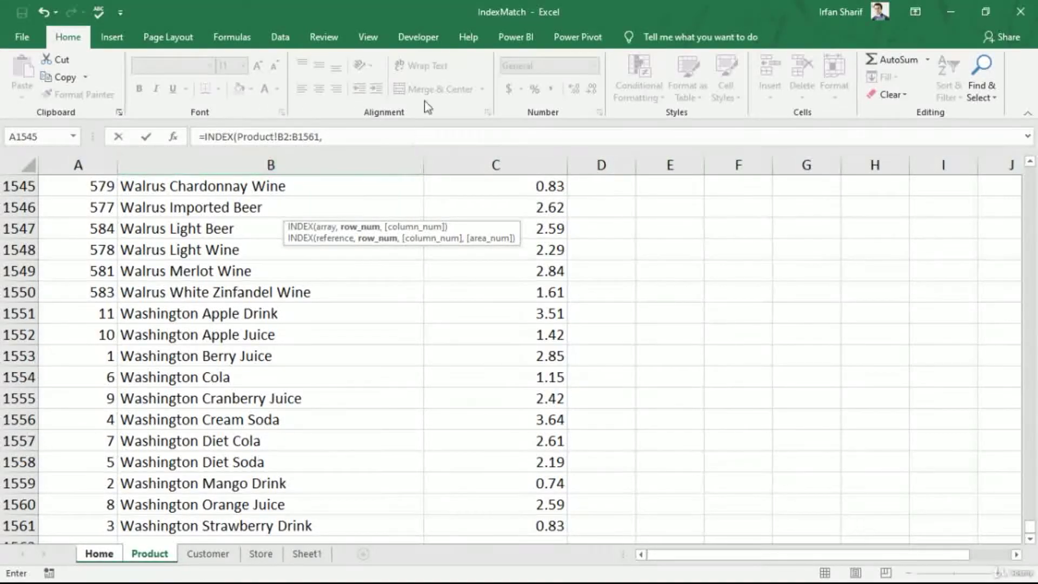
- Nest a MATCH function as the row number, using the product_id in Home!B2 as its lookup value
{"action": "type", "text": "match"}
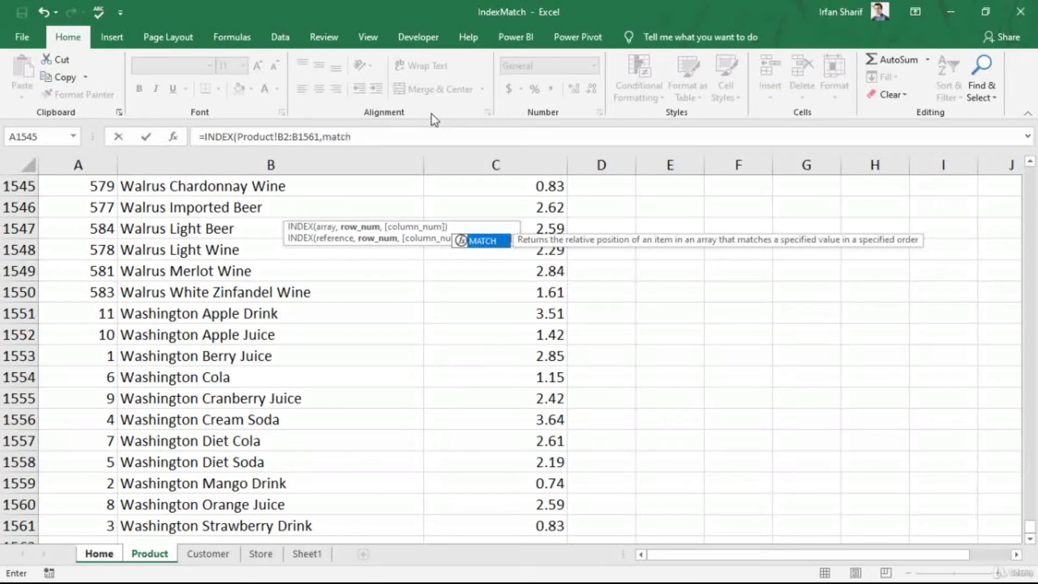
{"action": "key", "text": "Tab"}
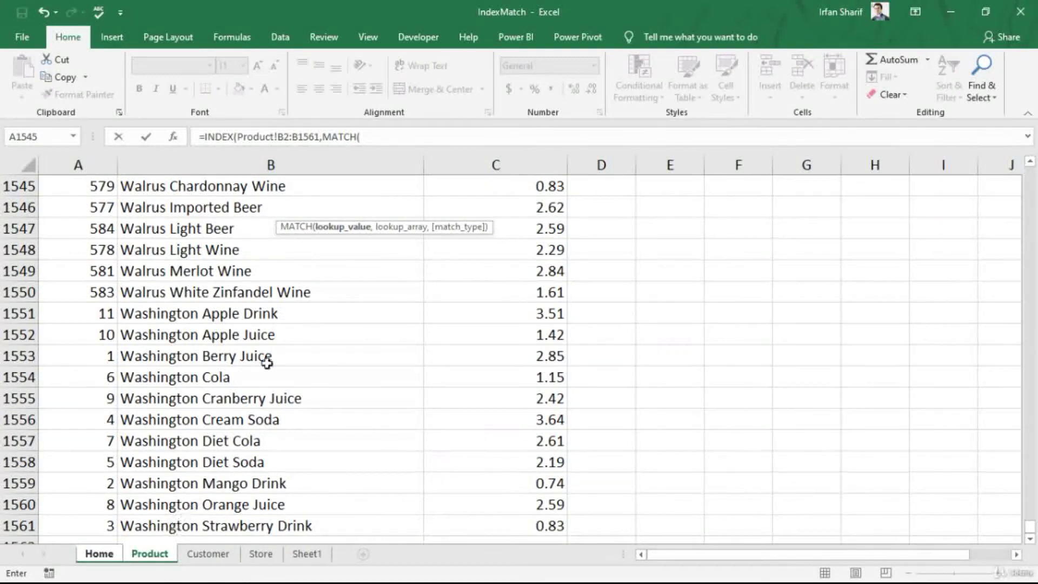
{"action": "left_click", "coordinate": [330, 157]}
{"action": "left_click", "coordinate": [92, 557]}
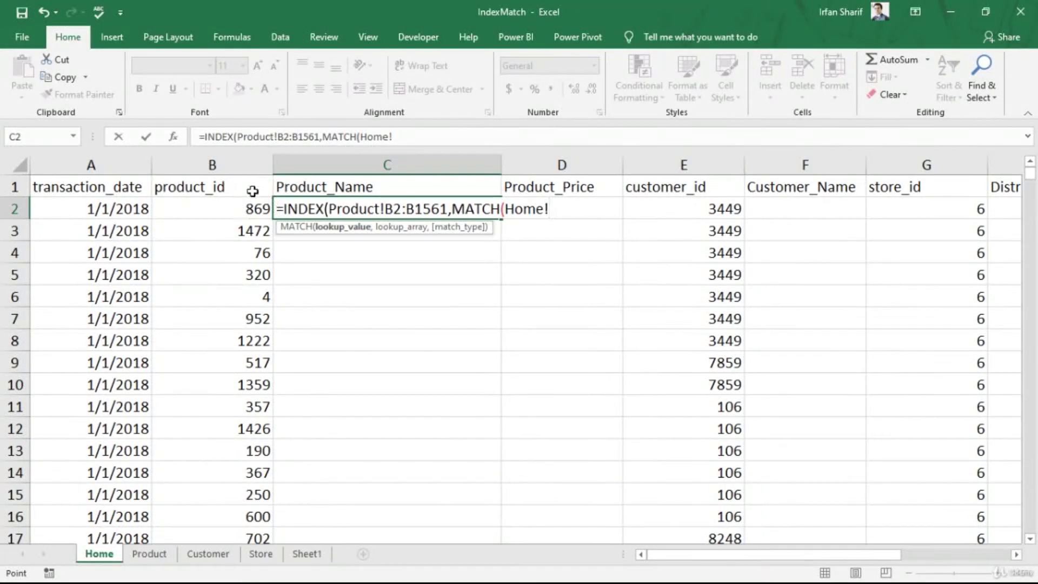
{"action": "left_click", "coordinate": [250, 208]}
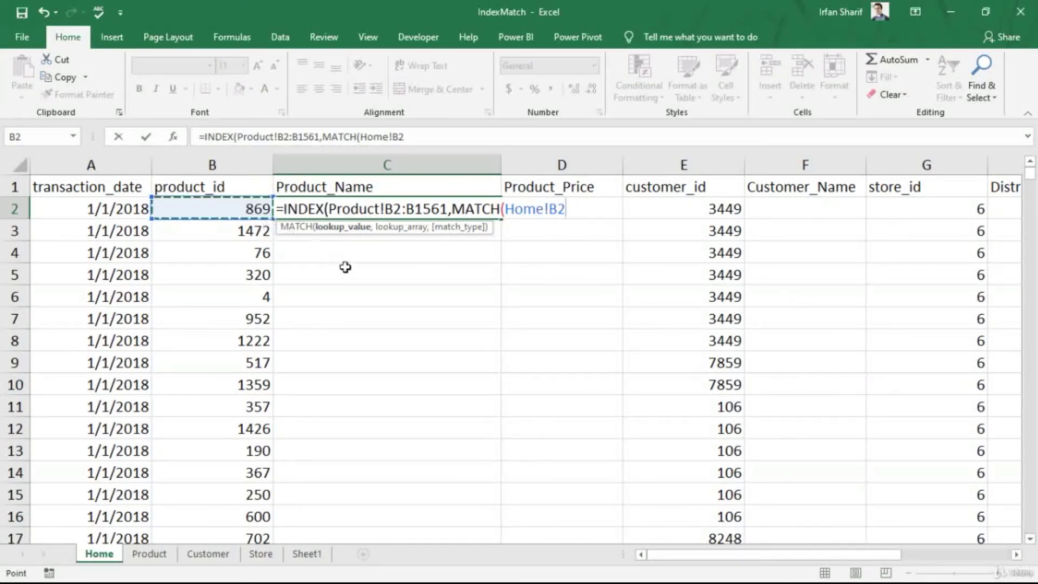
{"action": "type", "text": ","}
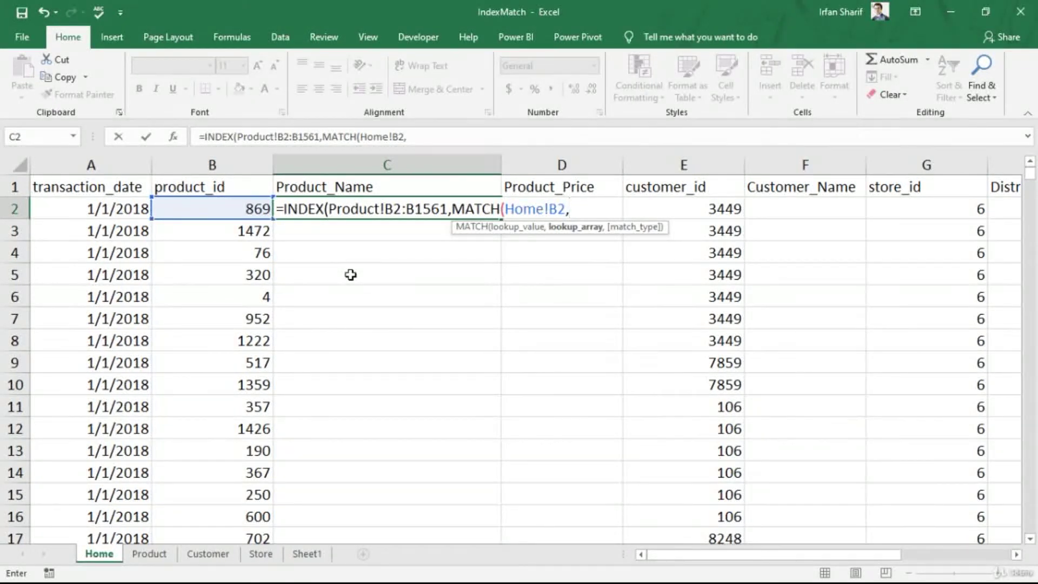
- Use Product!A2:A1561 as the MATCH lookup array with an exact match and complete the Product_Name formula in C2
{"action": "left_click", "coordinate": [149, 554]}
{"action": "left_click", "coordinate": [102, 222]}
{"action": "key", "text": "ctrl+Up"}
{"action": "key", "text": "Down"}
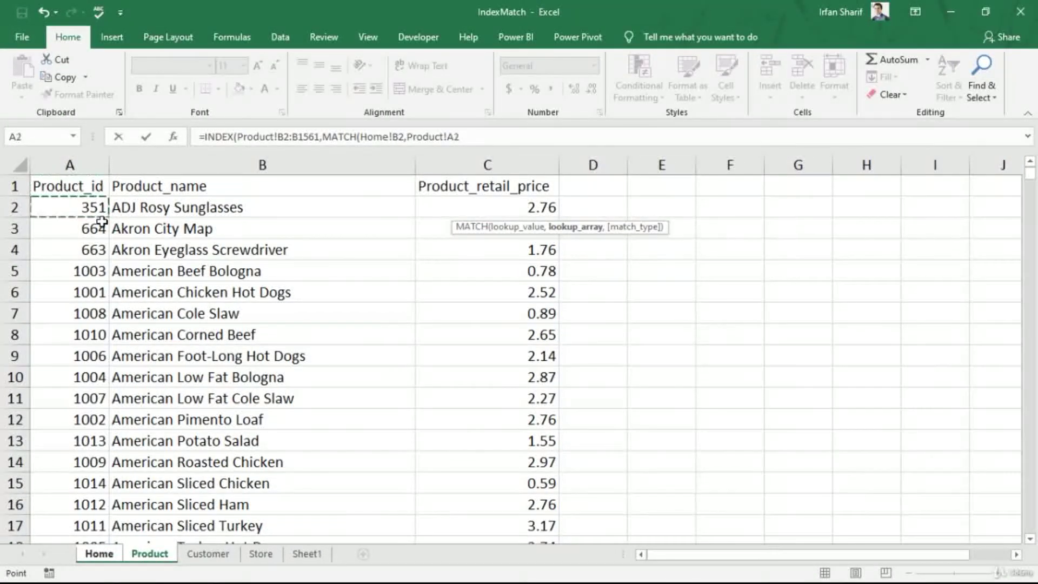
{"action": "key", "text": "ctrl+shift+Down"}
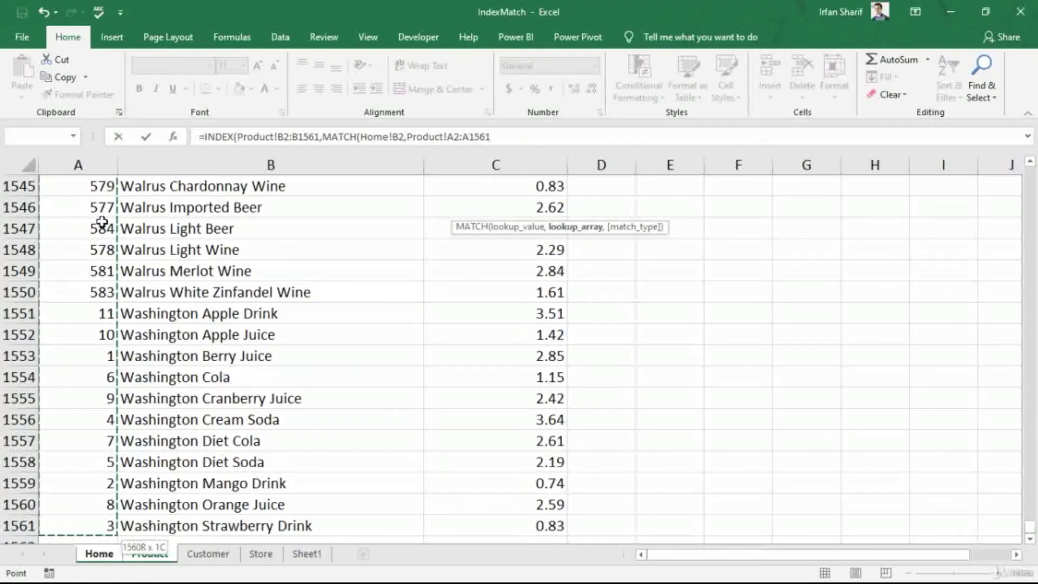
{"action": "type", "text": ","}
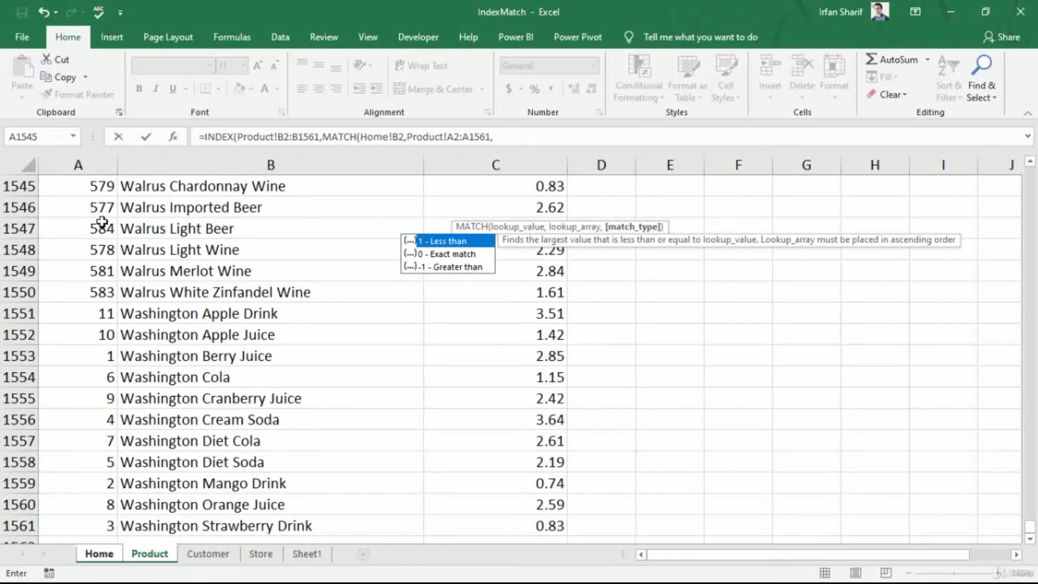
{"action": "key", "text": "Down"}
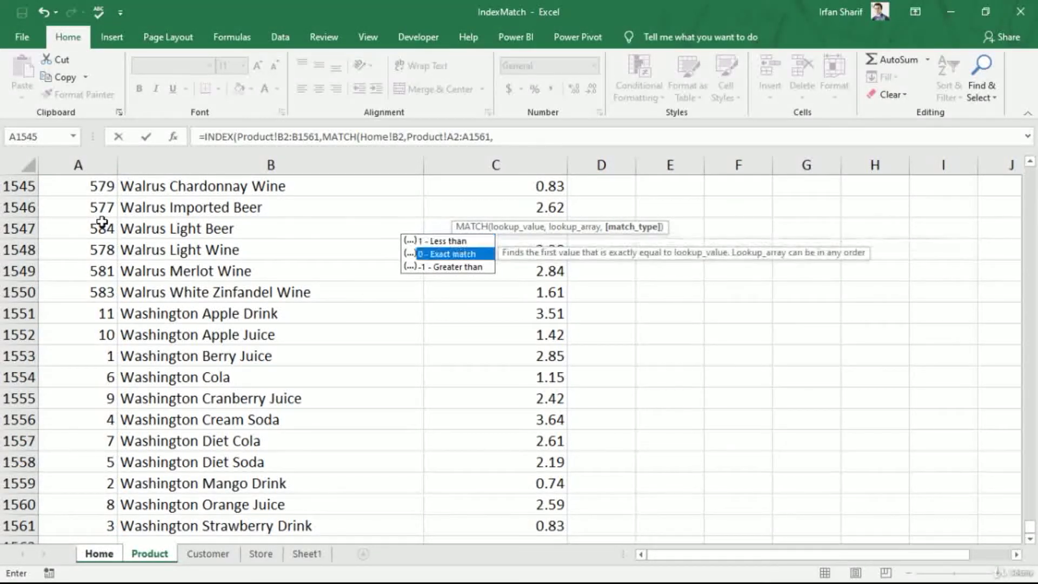
{"action": "key", "text": "Tab"}
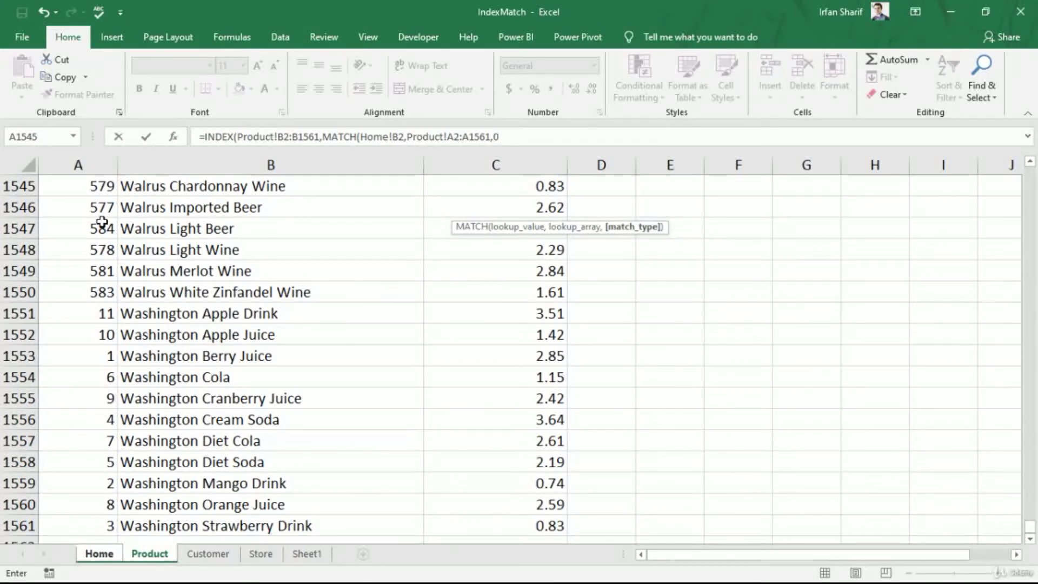
{"action": "type", "text": "))"}
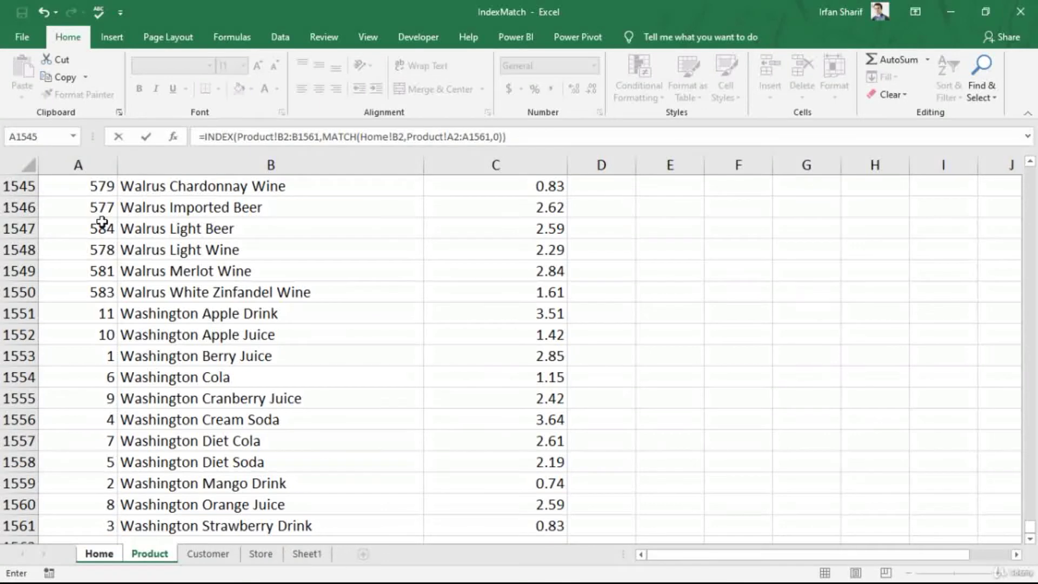
{"action": "key", "text": "Return"}
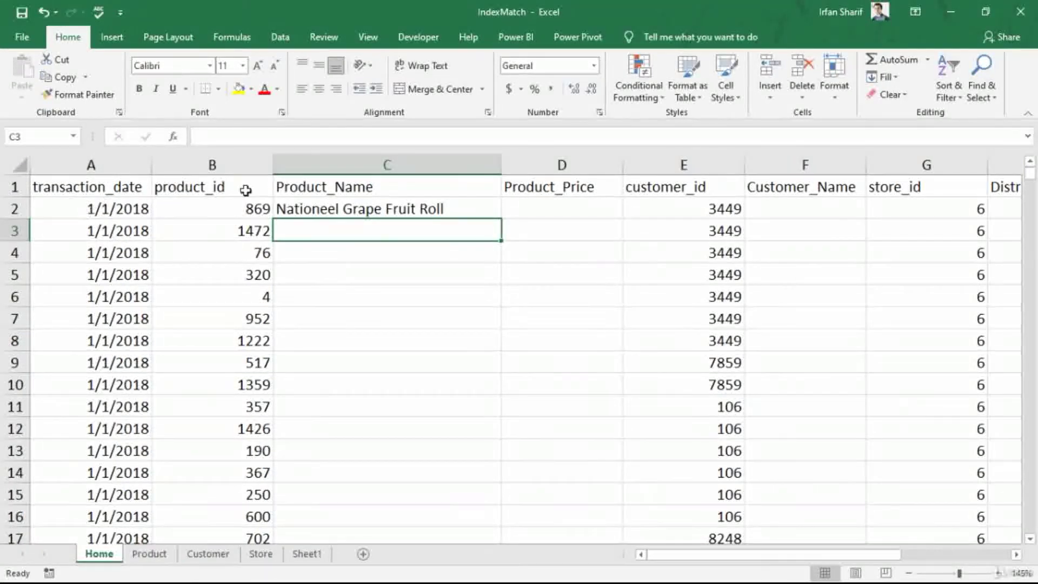
{"action": "left_click", "coordinate": [349, 202]}
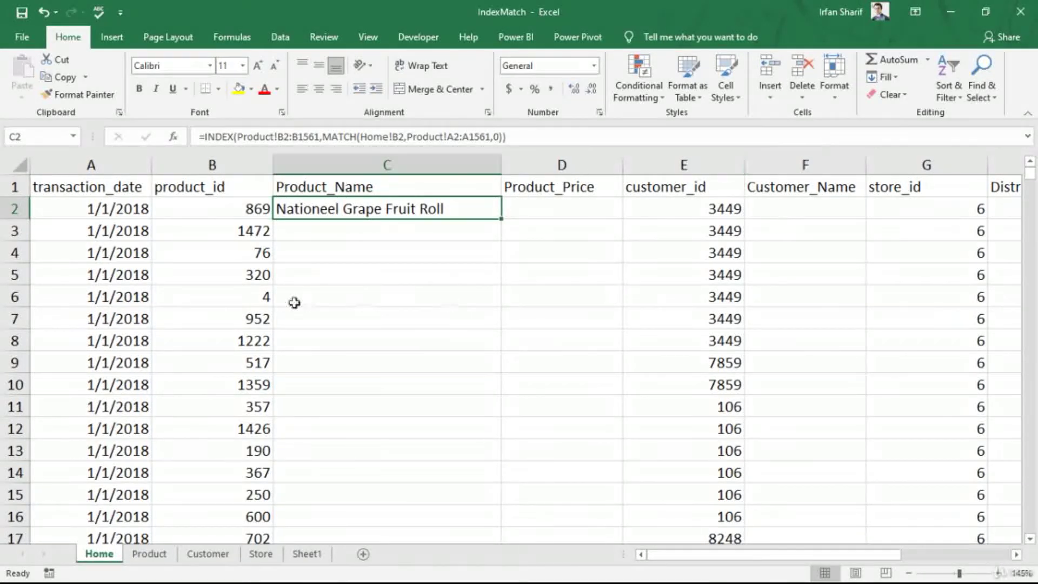
- Search the Product sheet for product_id 869 to check its product name against the Home!C2 lookup
{"action": "left_click", "coordinate": [247, 208]}
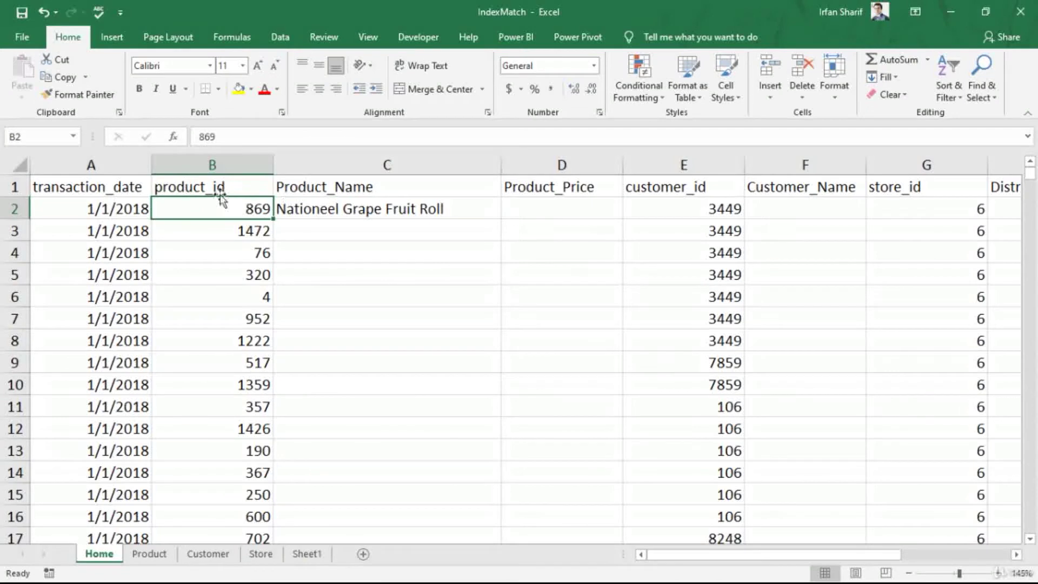
{"action": "left_click", "coordinate": [149, 555]}
{"action": "left_click", "coordinate": [207, 293]}
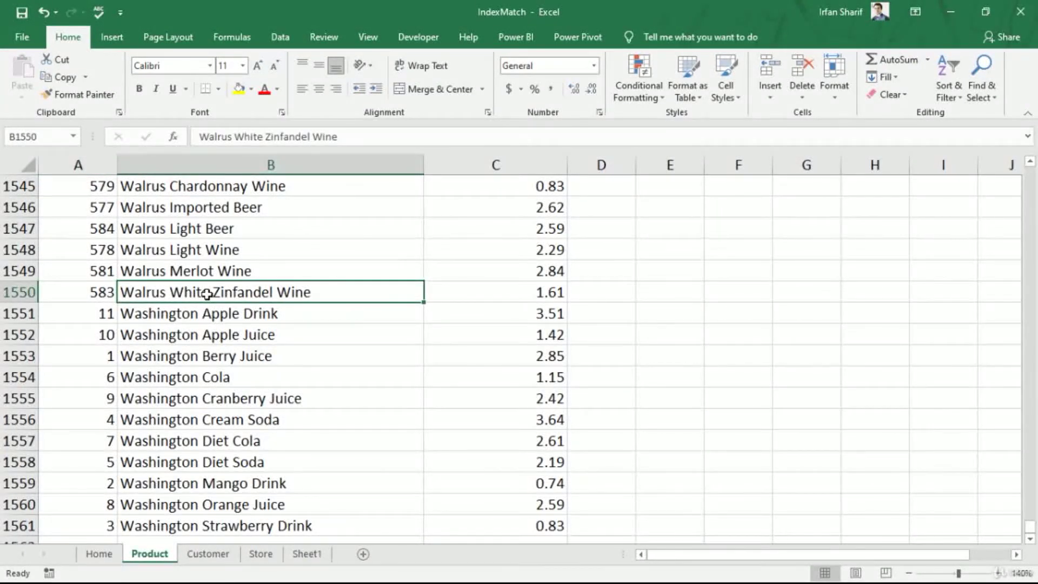
{"action": "key", "text": "ctrl+f"}
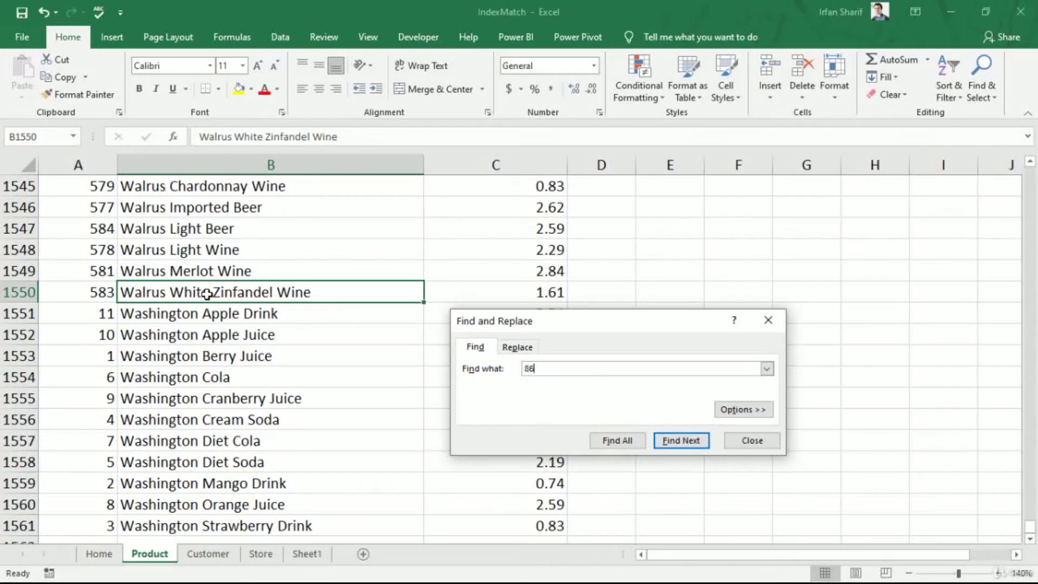
{"action": "key", "text": "Return"}
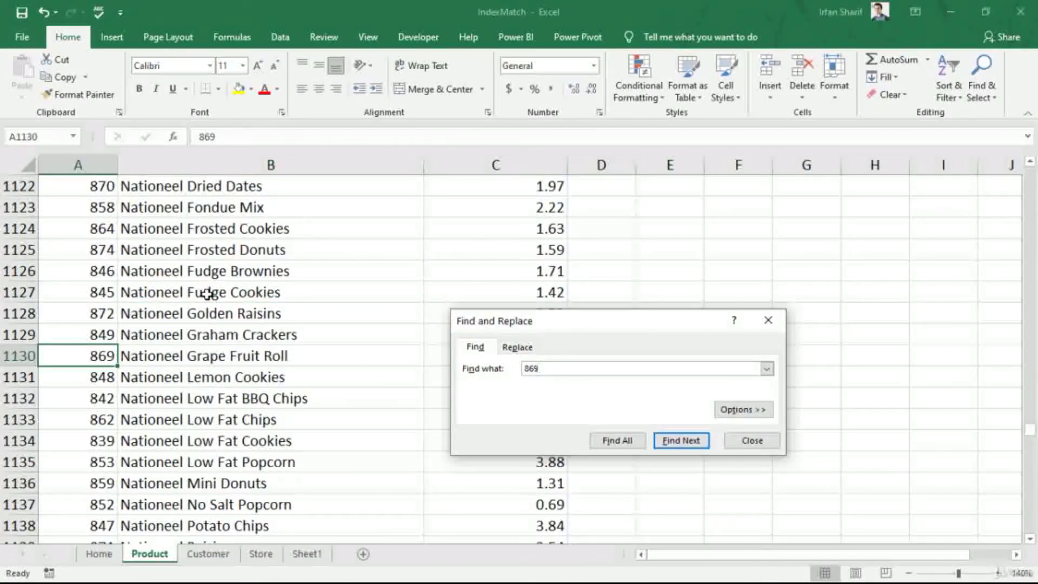
{"action": "key", "text": "Escape"}
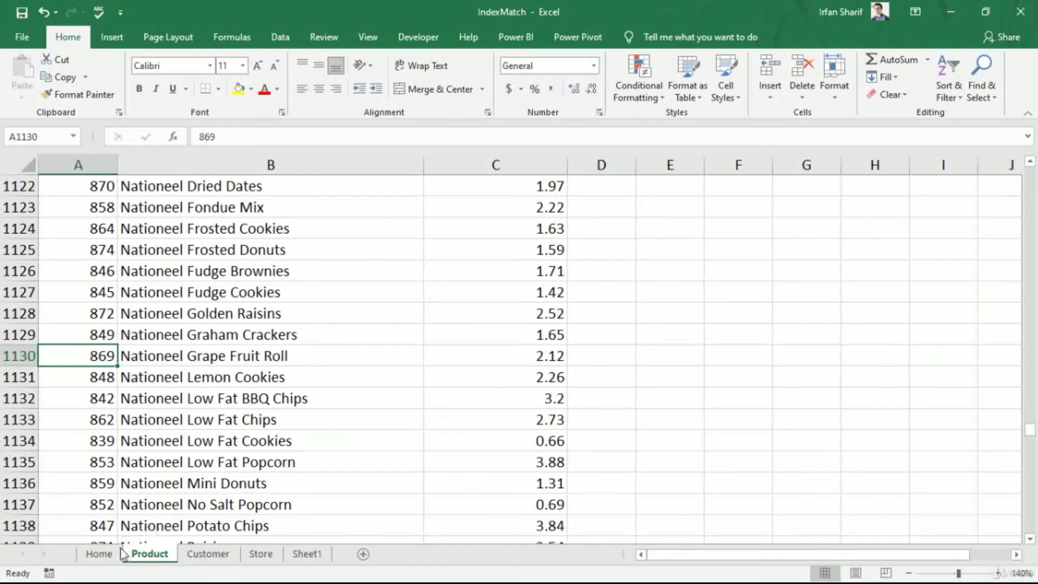
{"action": "left_click", "coordinate": [111, 554]}
- Make the ranges in the C2 formula absolute, as Product!$B$2:$B$1561 and Product!$A$2:$A$1561, leaving Home!B2 relative
{"action": "left_click", "coordinate": [350, 217]}
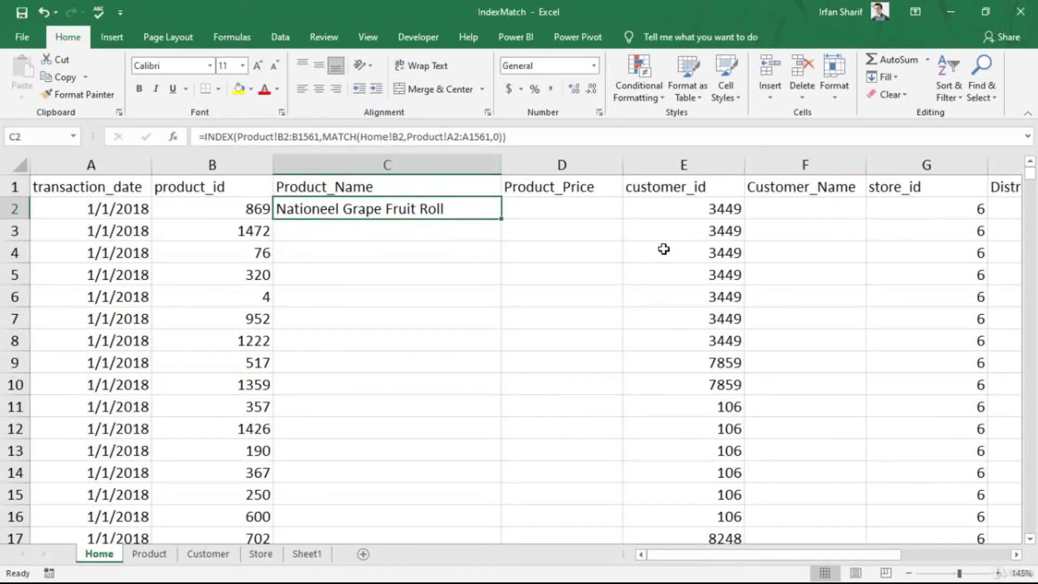
{"action": "key", "text": "F2"}
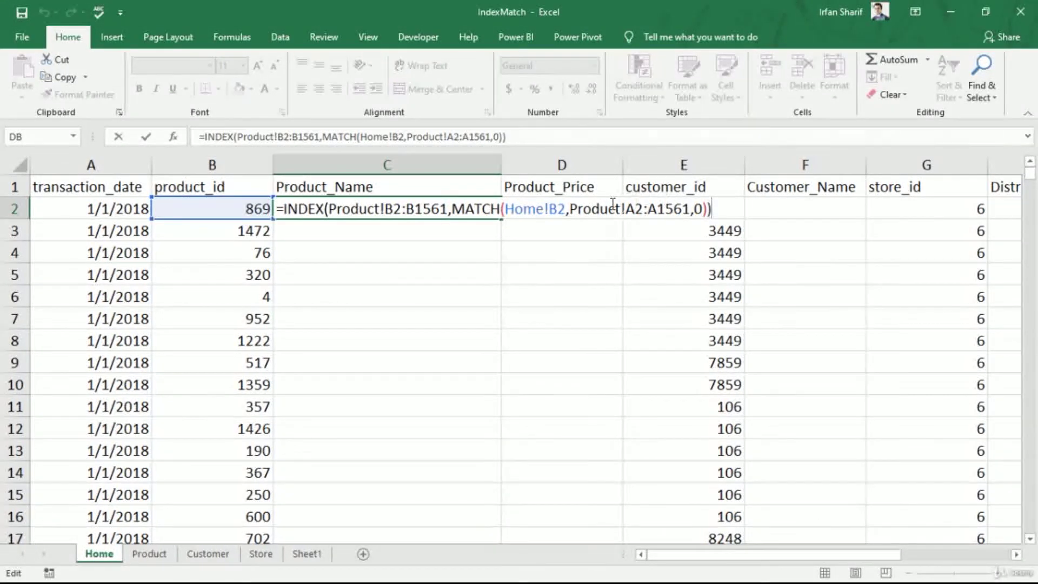
{"action": "left_click", "coordinate": [393, 209]}
{"action": "key", "text": "F4"}
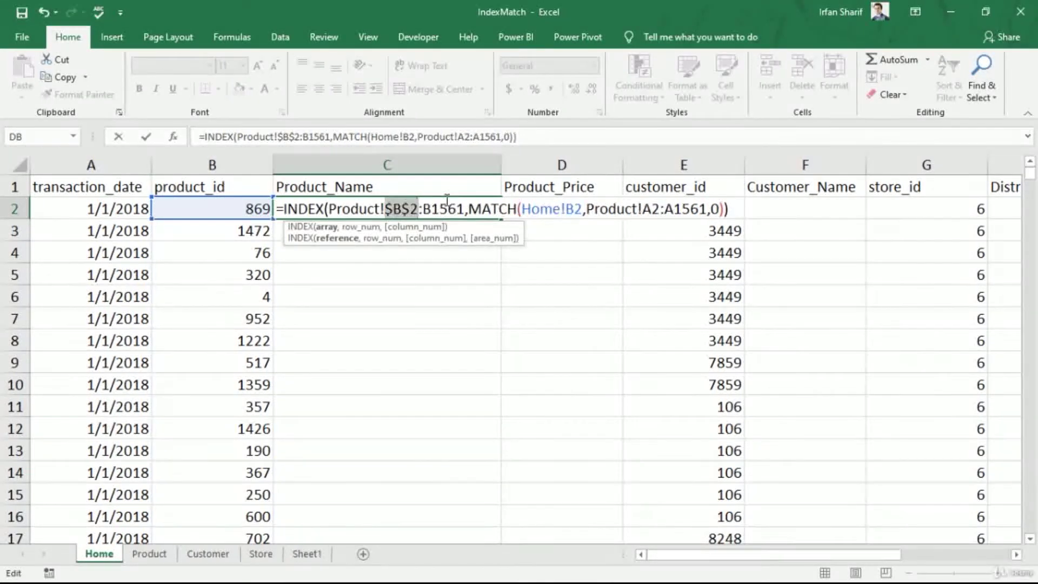
{"action": "left_click", "coordinate": [447, 209]}
{"action": "key", "text": "F4"}
{"action": "left_click", "coordinate": [666, 210]}
{"action": "key", "text": "F4"}
{"action": "left_click", "coordinate": [724, 210]}
{"action": "key", "text": "F4"}
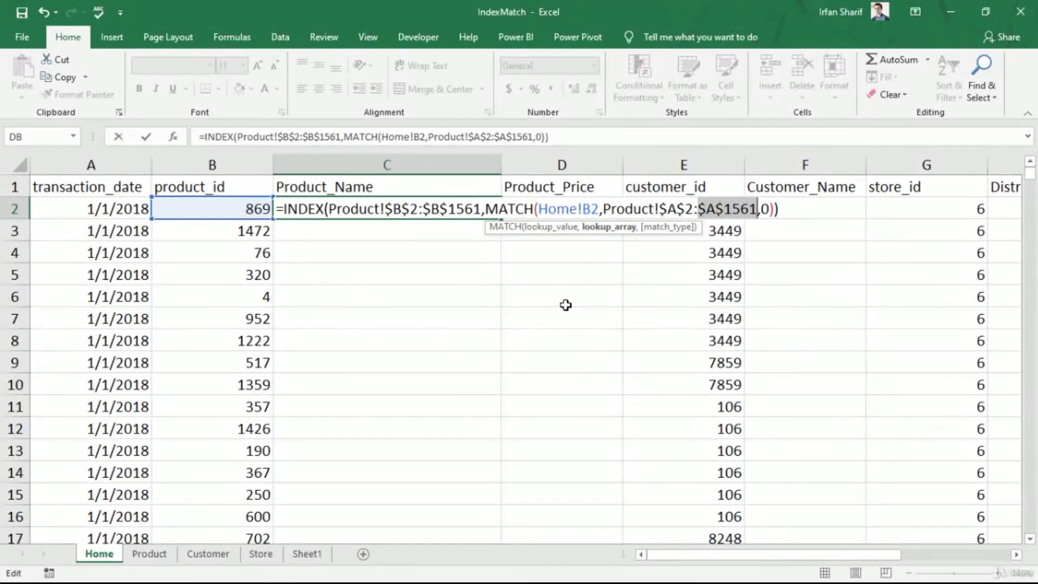
{"action": "key", "text": "Return"}
{"action": "key", "text": "Up"}
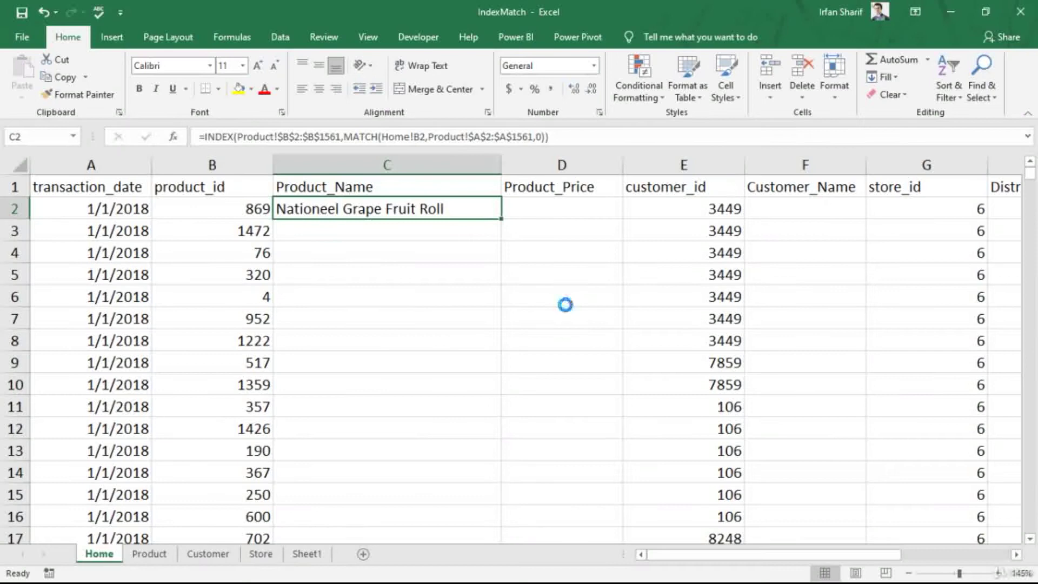
- Copy the C2 formula down the whole Product_Name column to the last row of data
{"action": "key", "text": "ctrl+c"}
{"action": "key", "text": "Left"}
{"action": "key", "text": "ctrl+Down"}
{"action": "key", "text": "Right"}
{"action": "key", "text": "ctrl+shift+Up"}
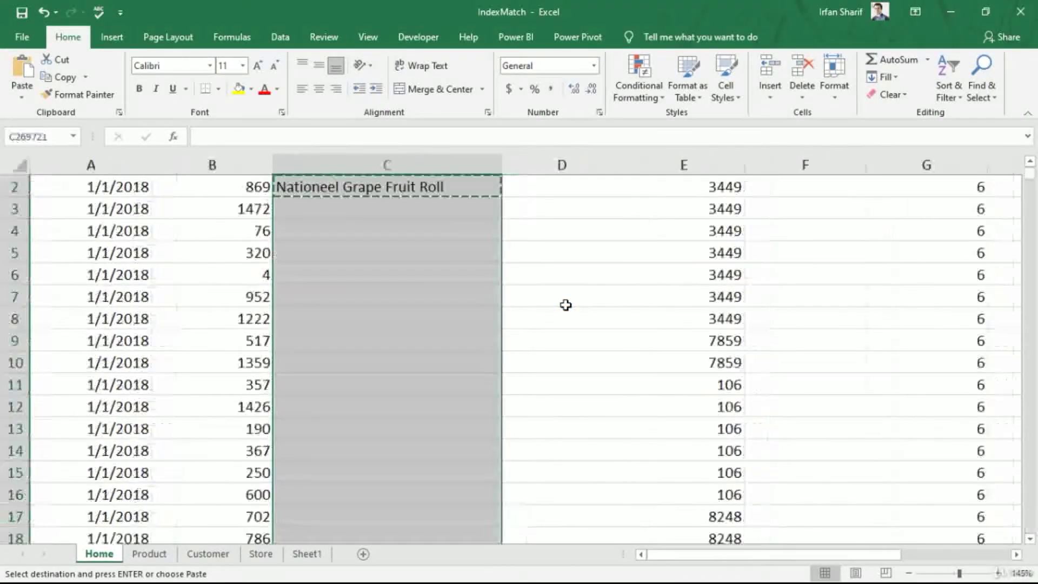
{"action": "key", "text": "ctrl+v"}
{"action": "key", "text": "Escape"}
{"action": "key", "text": "ctrl+Up"}
{"action": "key", "text": "Down"}
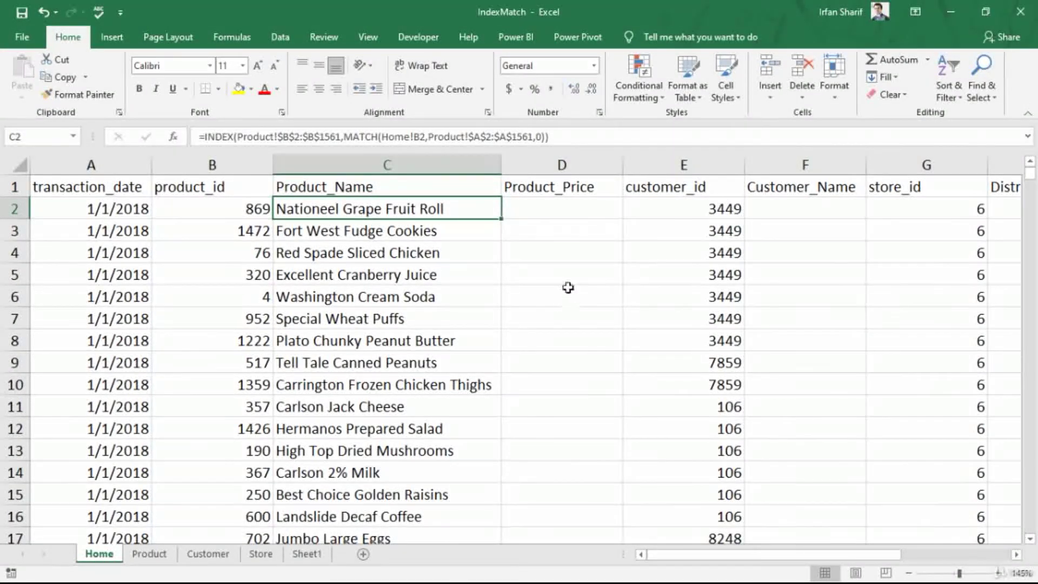
- Search the Product sheet for product_id 367 from Home!B14 to check the filled-down product name
{"action": "left_click", "coordinate": [255, 473]}
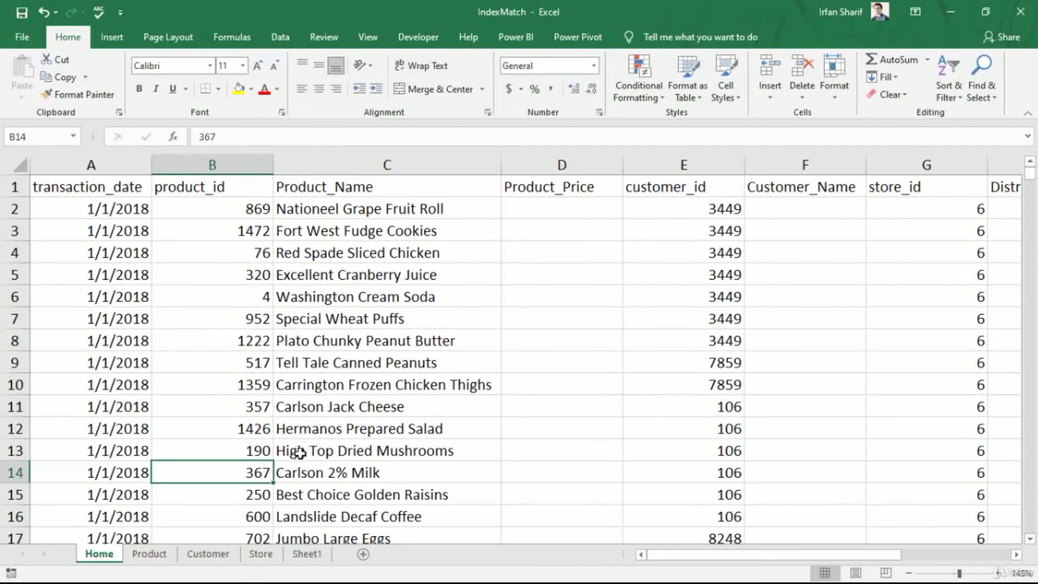
{"action": "left_click", "coordinate": [148, 554]}
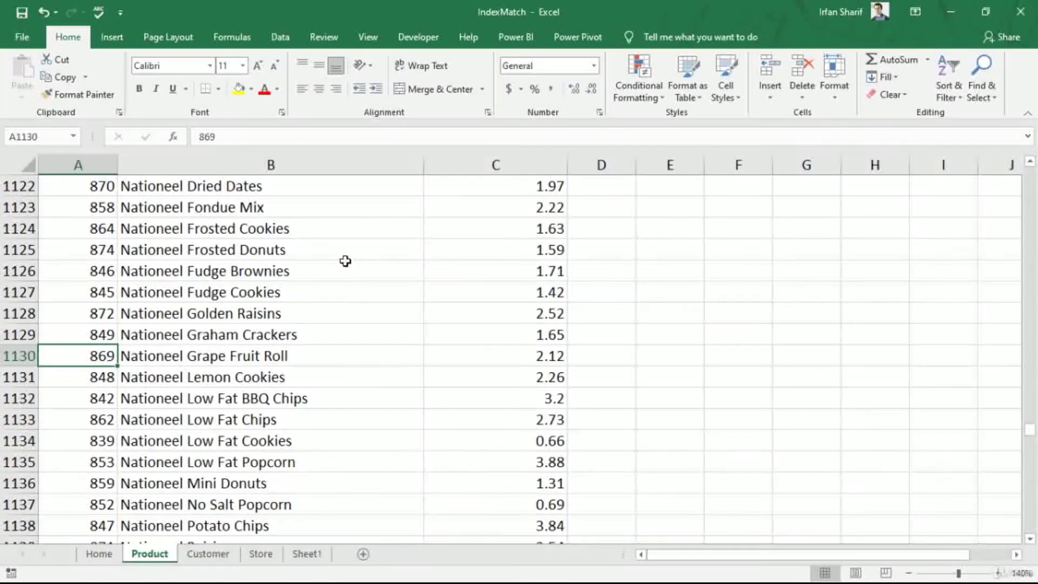
{"action": "key", "text": "ctrl+f"}
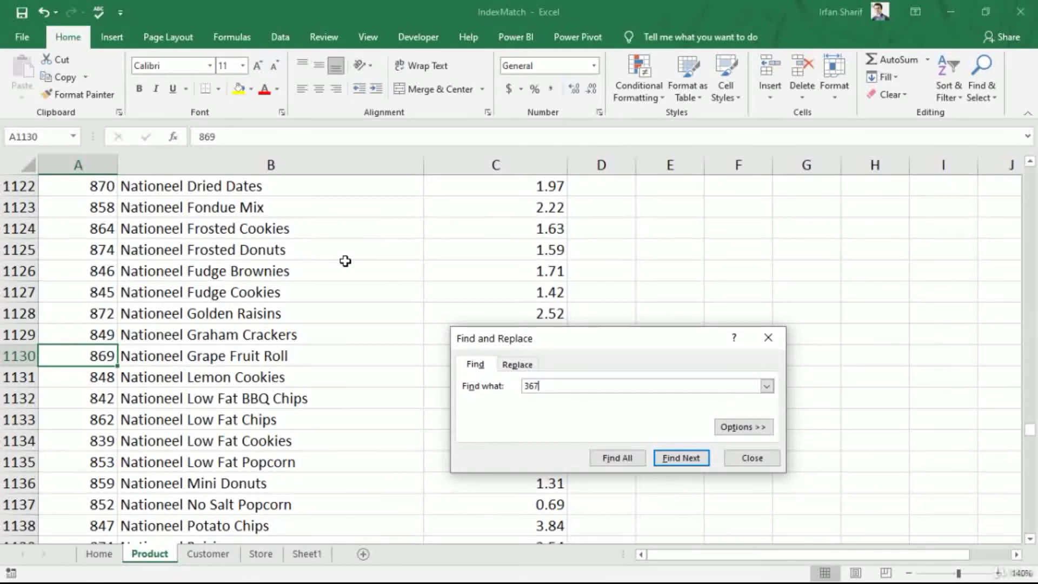
{"action": "type", "text": "367"}
{"action": "key", "text": "Return"}
{"action": "key", "text": "Escape"}
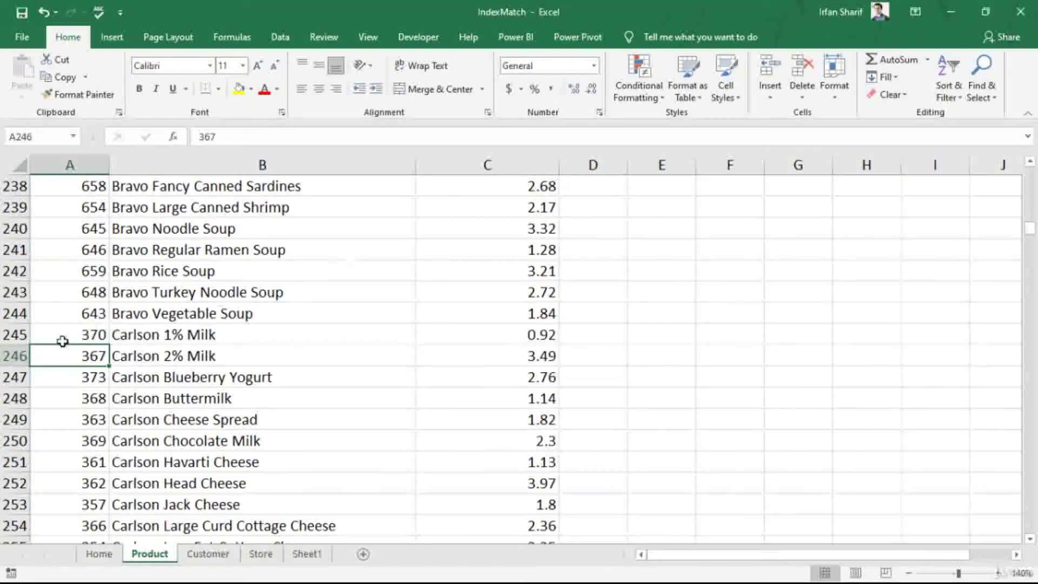
{"action": "left_click", "coordinate": [98, 554]}
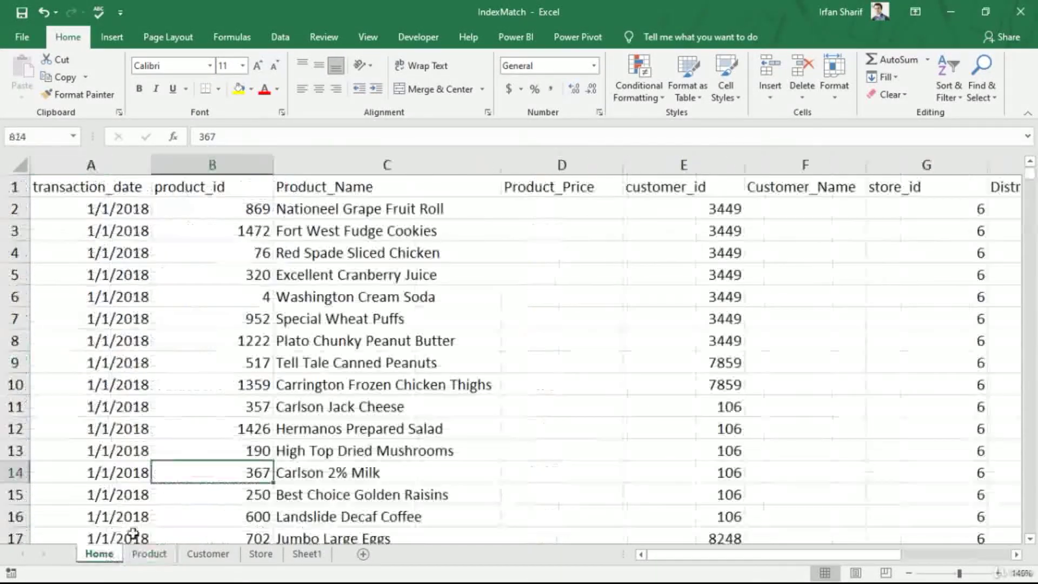
{"action": "left_click", "coordinate": [415, 227]}
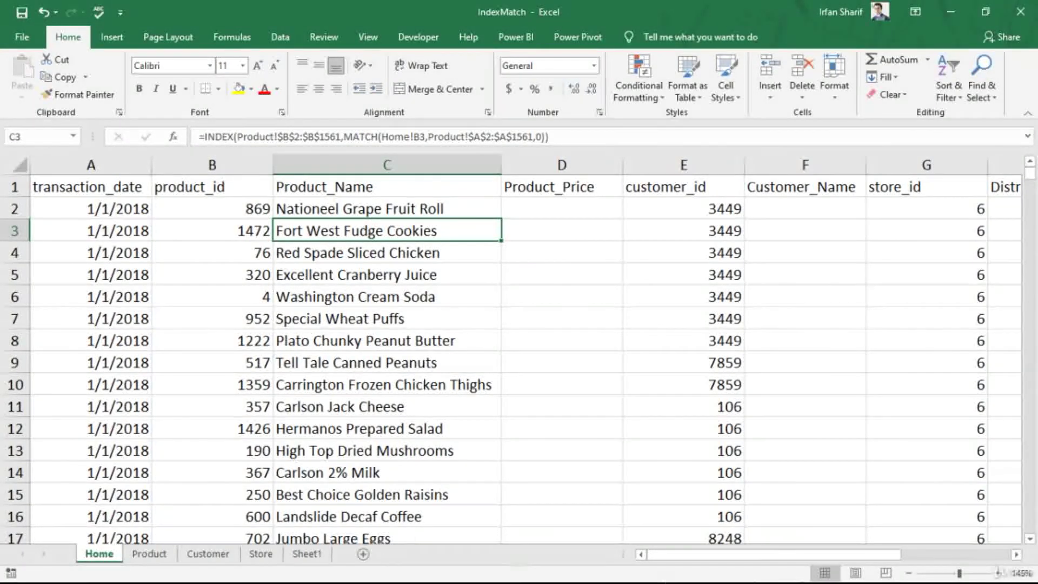
- Start an INDEX formula in F2 under Customer_Name with the Customer sheet's name range B2:B10282 as its array
{"action": "left_click_drag", "start_coordinate": [811, 555], "coordinate": [807, 510]}
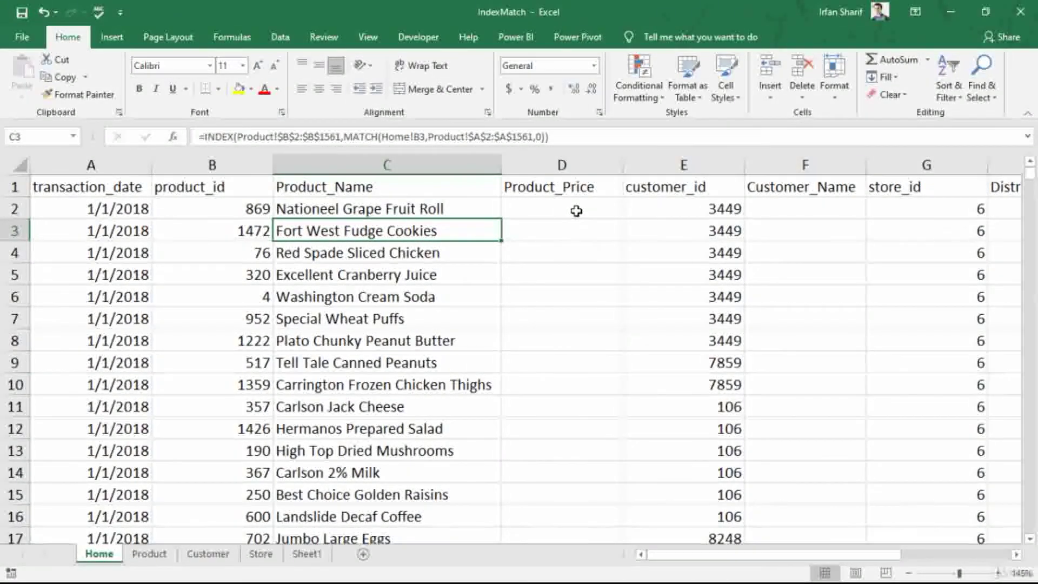
{"action": "left_click", "coordinate": [826, 208]}
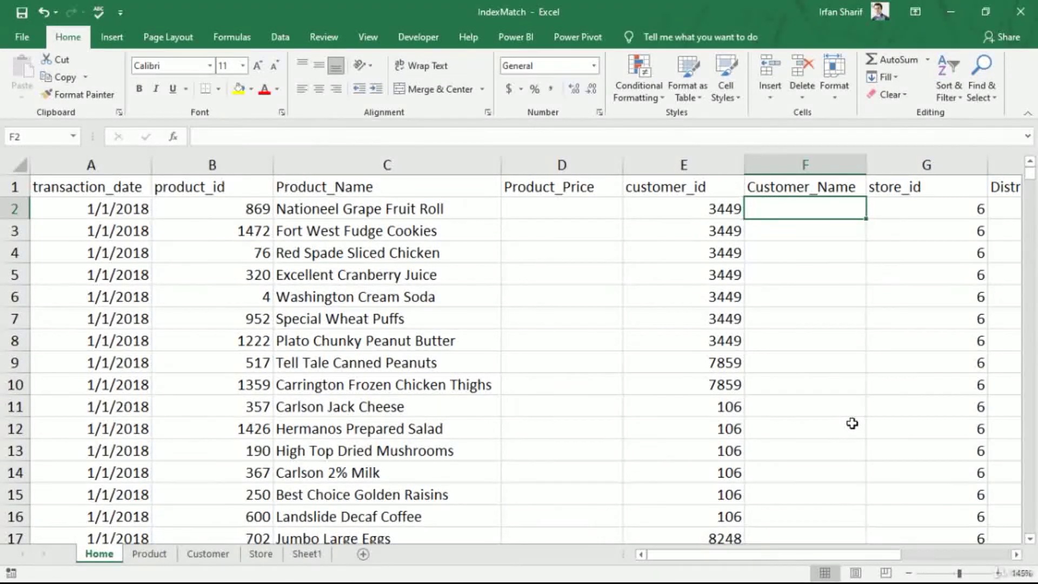
{"action": "type", "text": "=inde"}
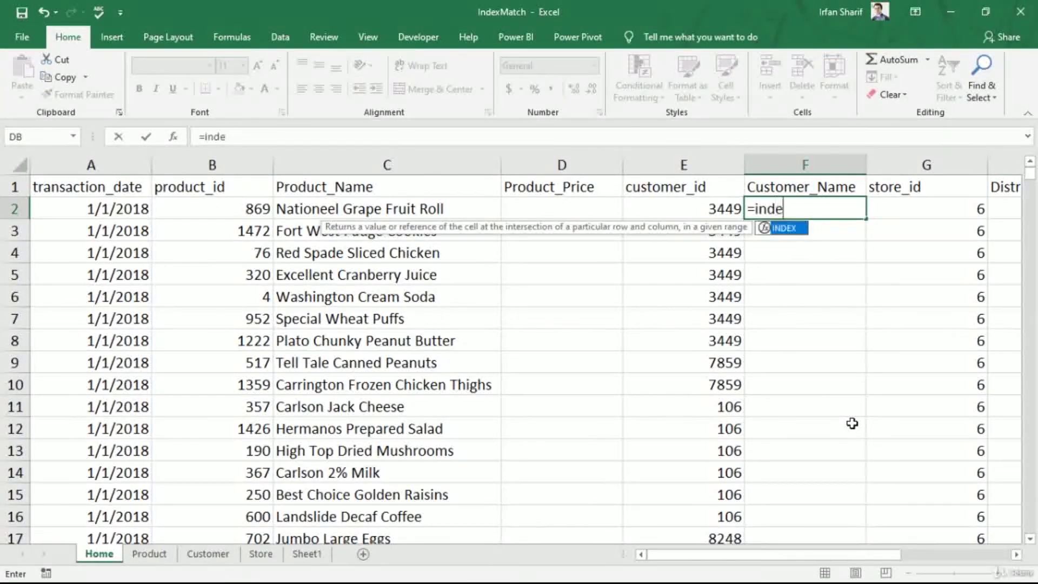
{"action": "key", "text": "Tab"}
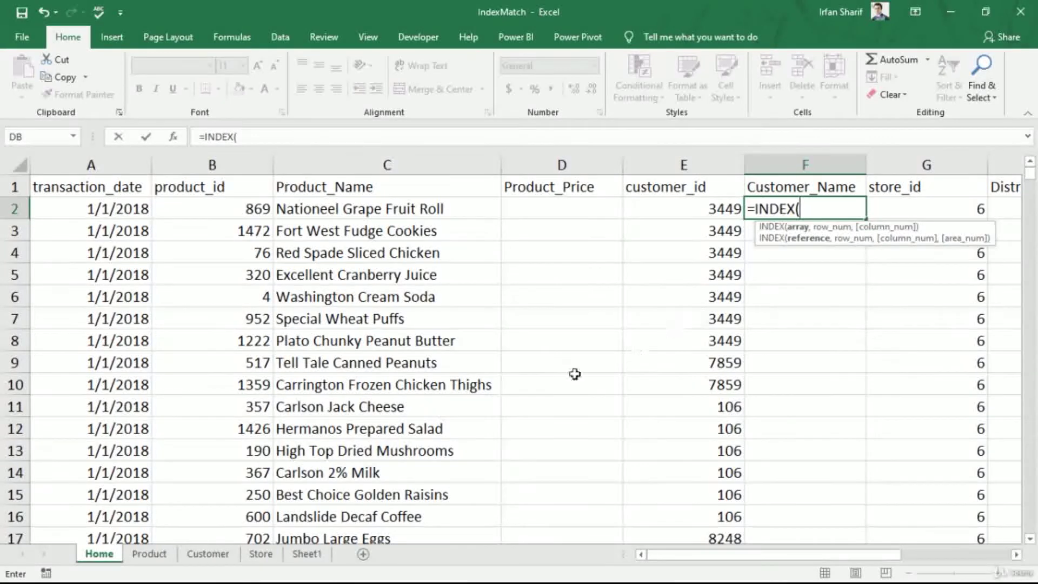
{"action": "left_click", "coordinate": [208, 554]}
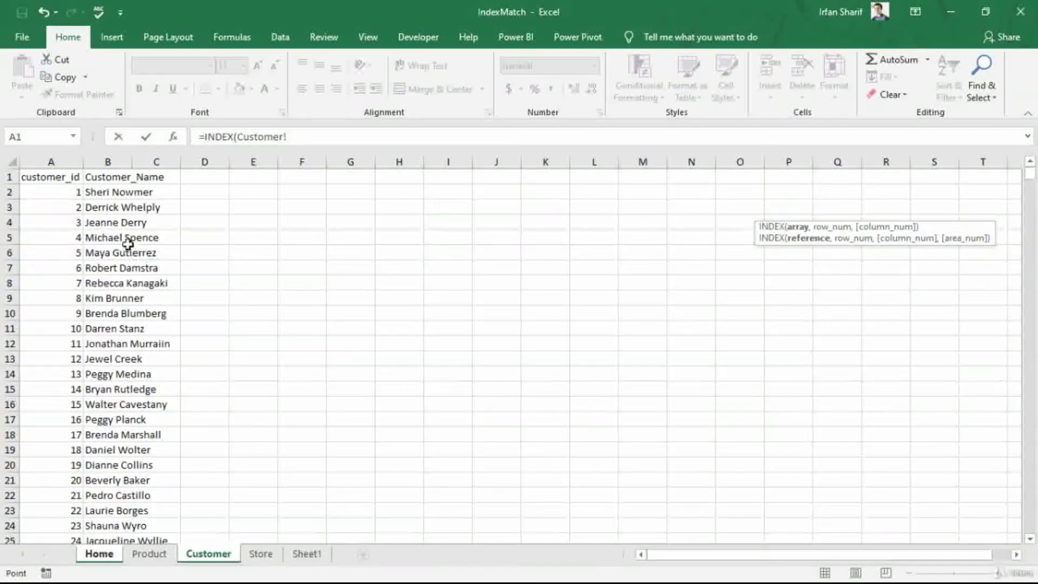
{"action": "left_click", "coordinate": [123, 192]}
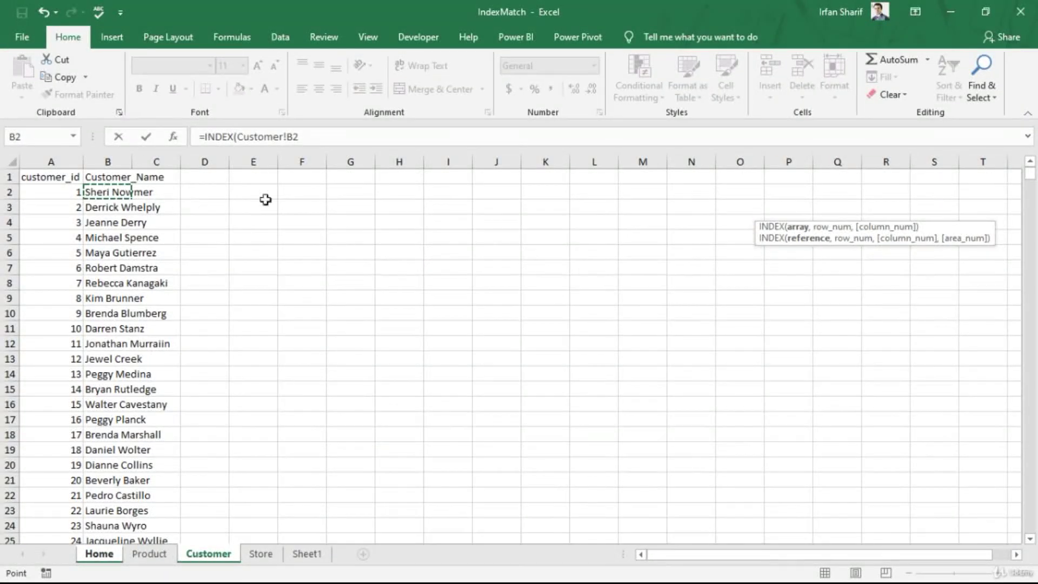
{"action": "key", "text": "ctrl+shift+Down"}
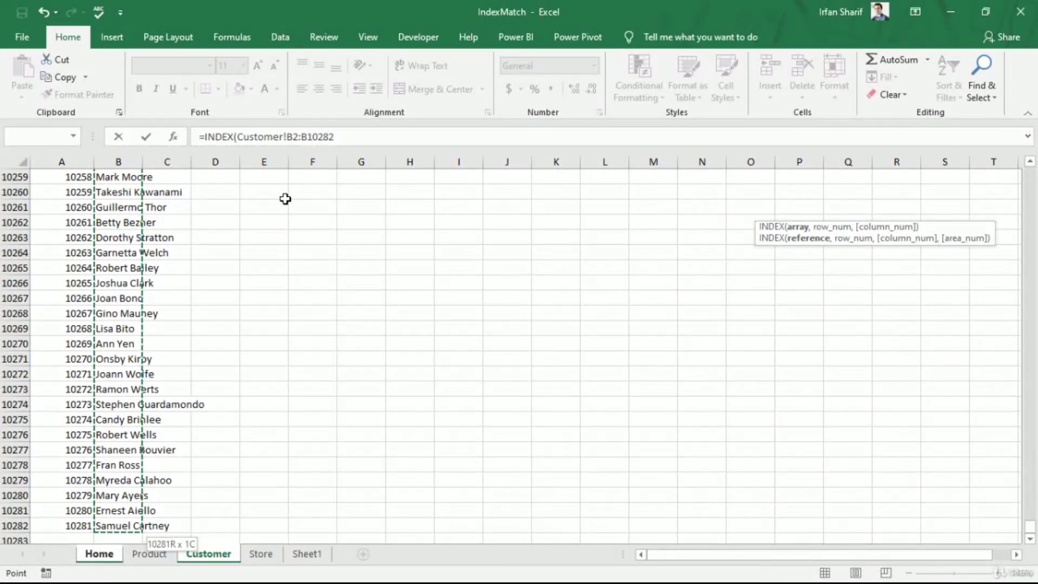
{"action": "type", "text": ","}
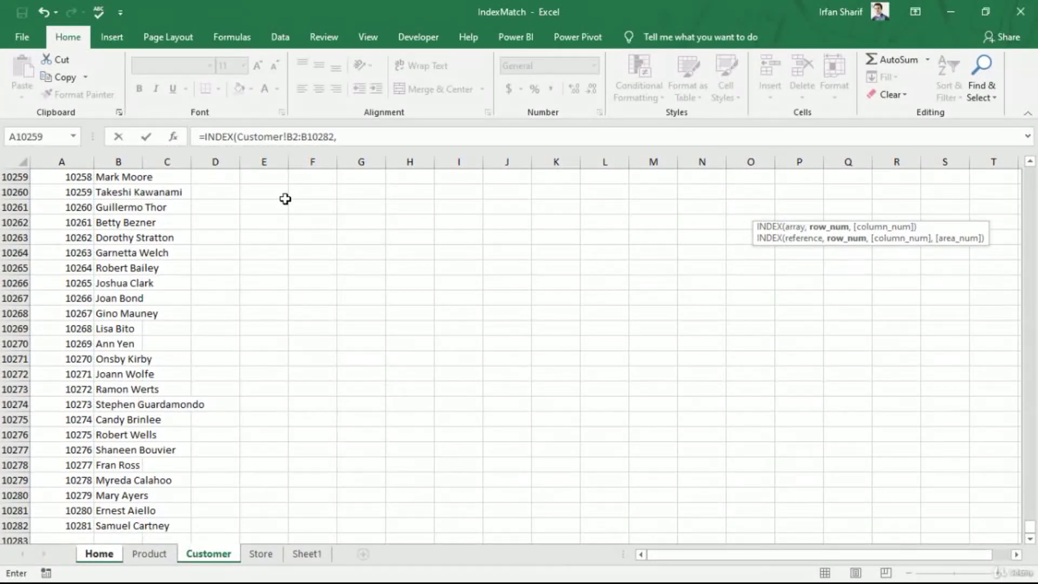
- Nest a MATCH function as the row number, using the customer_id in Home!E2 as its lookup value
{"action": "type", "text": "mat"}
{"action": "key", "text": "Tab"}
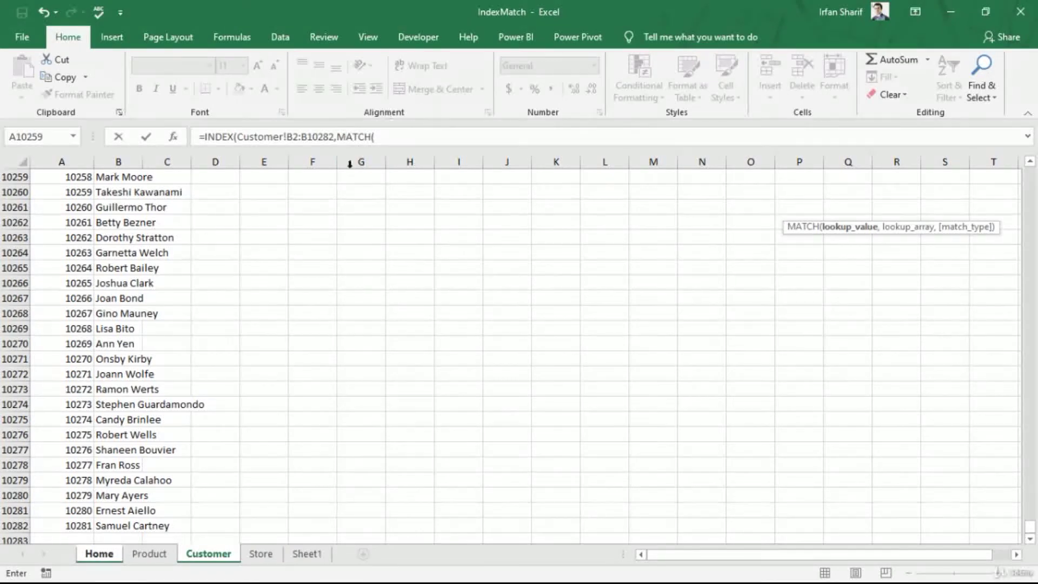
{"action": "left_click", "coordinate": [99, 554]}
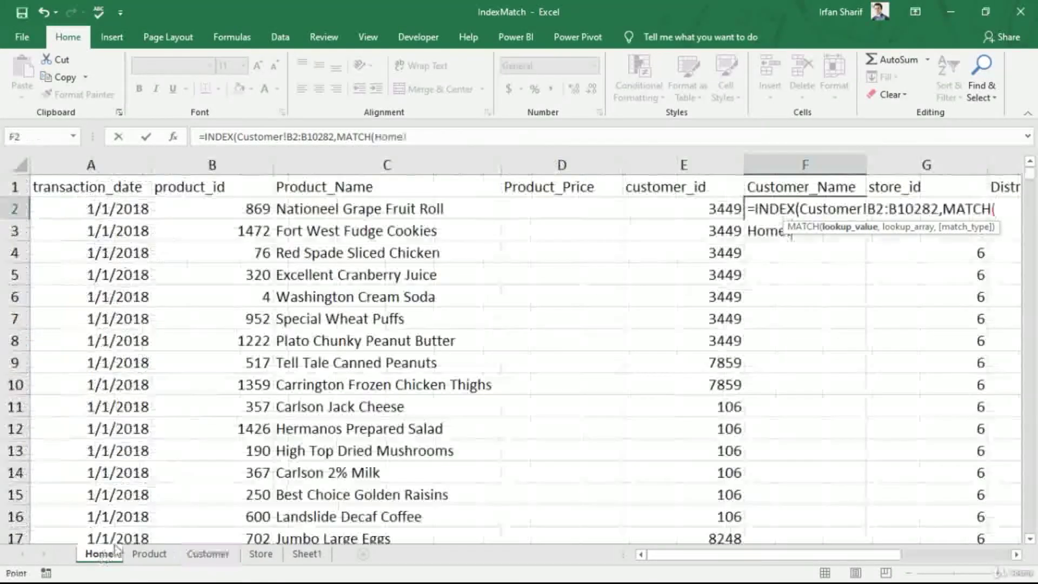
{"action": "left_click", "coordinate": [715, 209]}
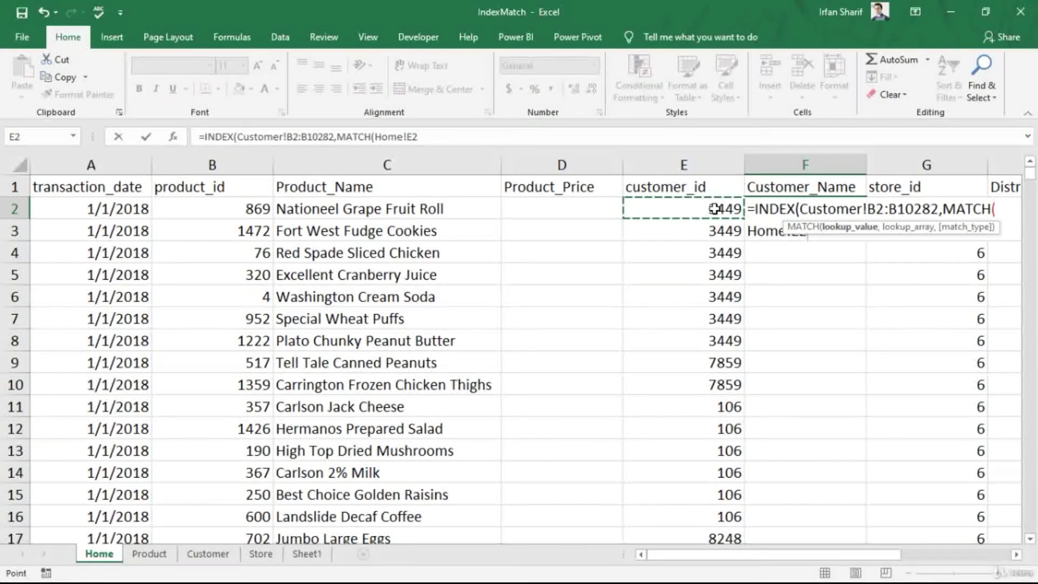
{"action": "type", "text": ","}
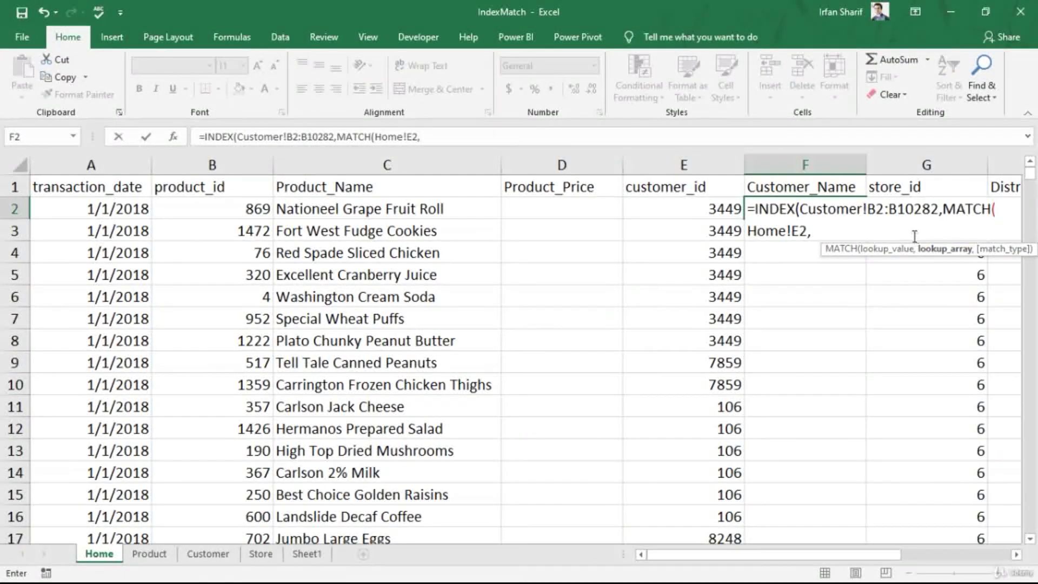
- Use the Customer sheet's customer_id range A2:A10282 as the lookup array of the nested MATCH
{"action": "left_click", "coordinate": [208, 554]}
{"action": "left_click", "coordinate": [73, 186]}
{"action": "key", "text": "ctrl+Up"}
{"action": "key", "text": "Down"}
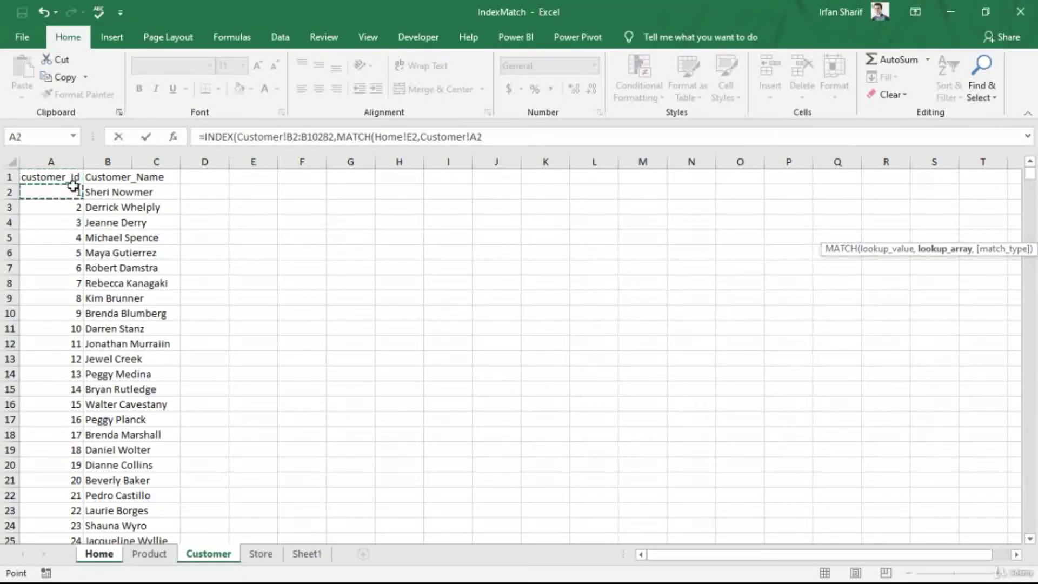
{"action": "key", "text": "ctrl+shift+Down"}
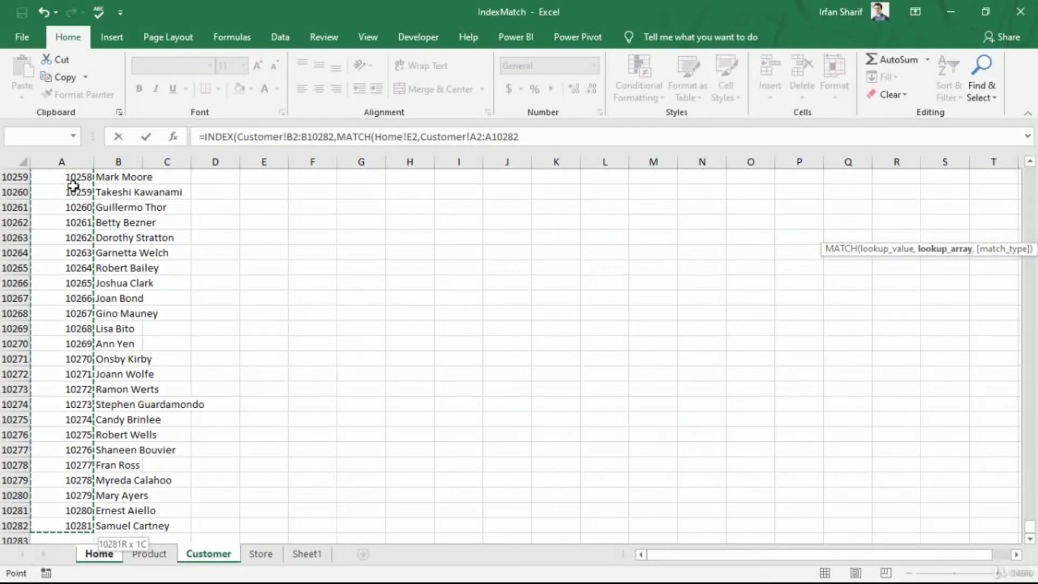
- Set MATCH's match type to 0 for an exact match, close both functions and enter the F2 formula
{"action": "type", "text": ","}
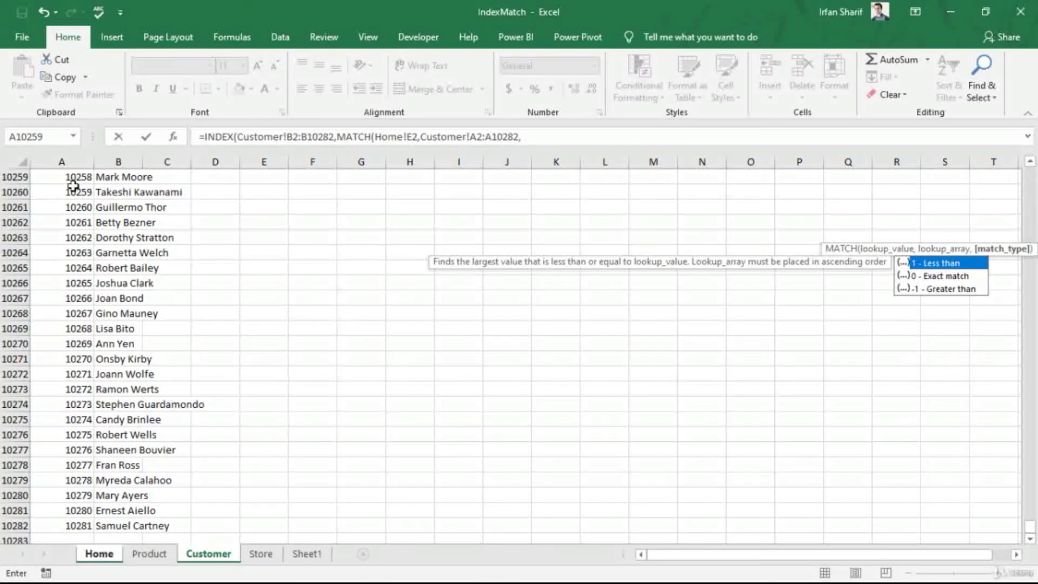
{"action": "double_click", "coordinate": [931, 275]}
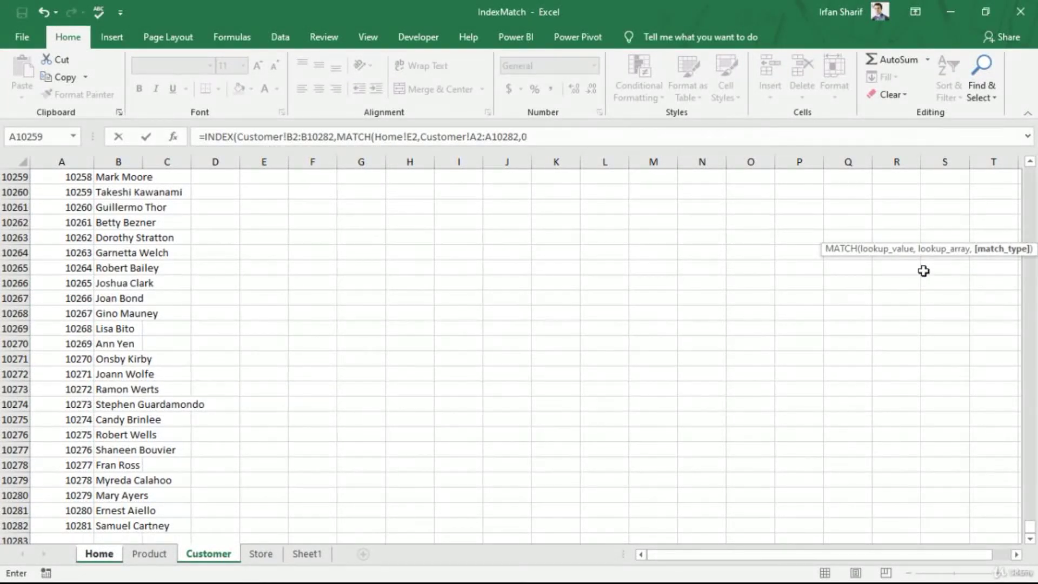
{"action": "type", "text": "))"}
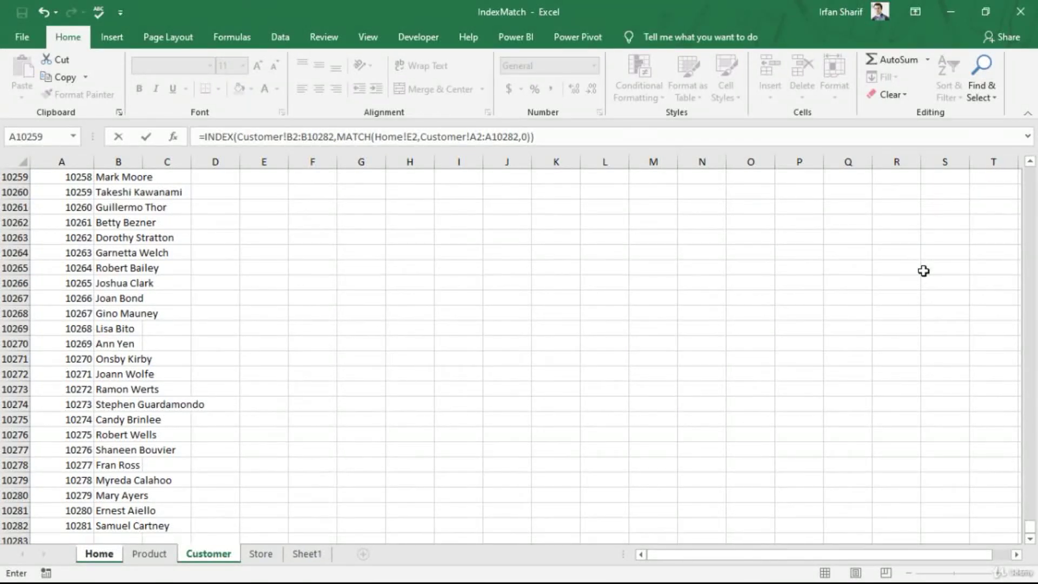
{"action": "key", "text": "Return"}
{"action": "key", "text": "Up"}
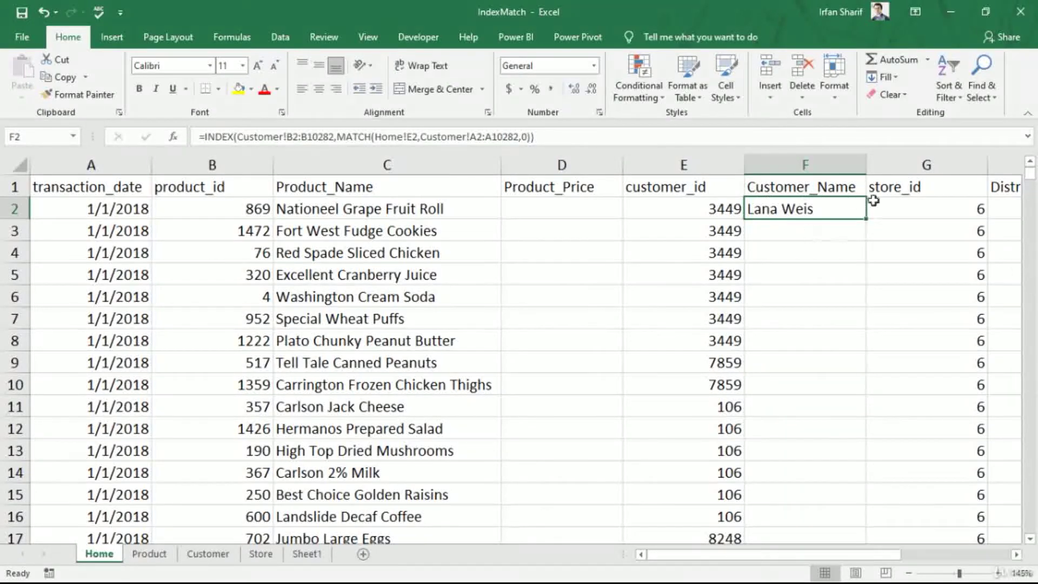
- Search the Customer sheet for the customer_id from Home!E2 to check the name returned in F2
{"action": "left_click", "coordinate": [209, 553]}
{"action": "key", "text": "ctrl+f"}
{"action": "type", "text": "3449"}
{"action": "key", "text": "Return"}
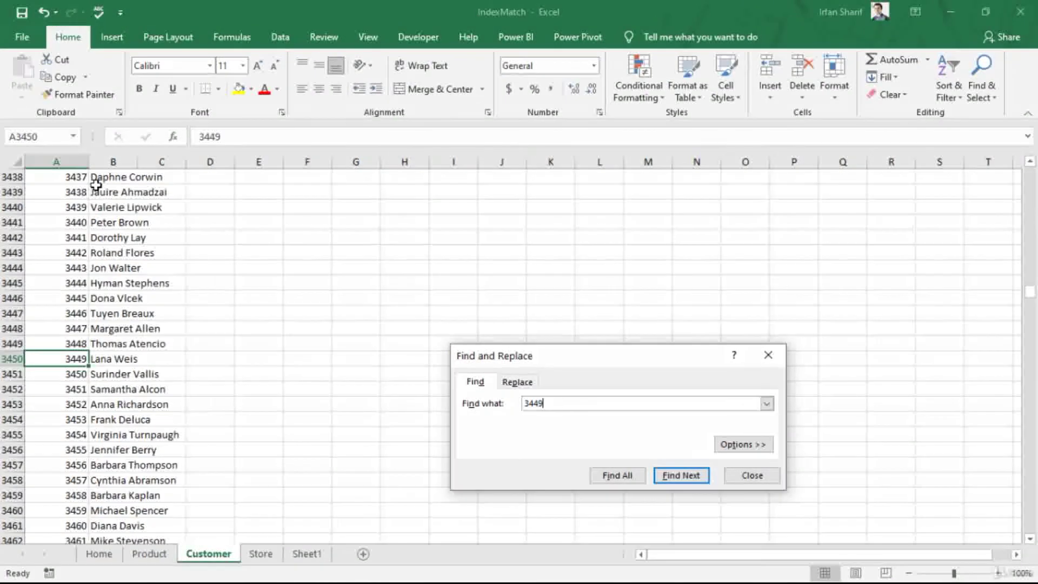
{"action": "key", "text": "Escape"}
{"action": "key", "text": "Right"}
{"action": "key", "text": "Right"}
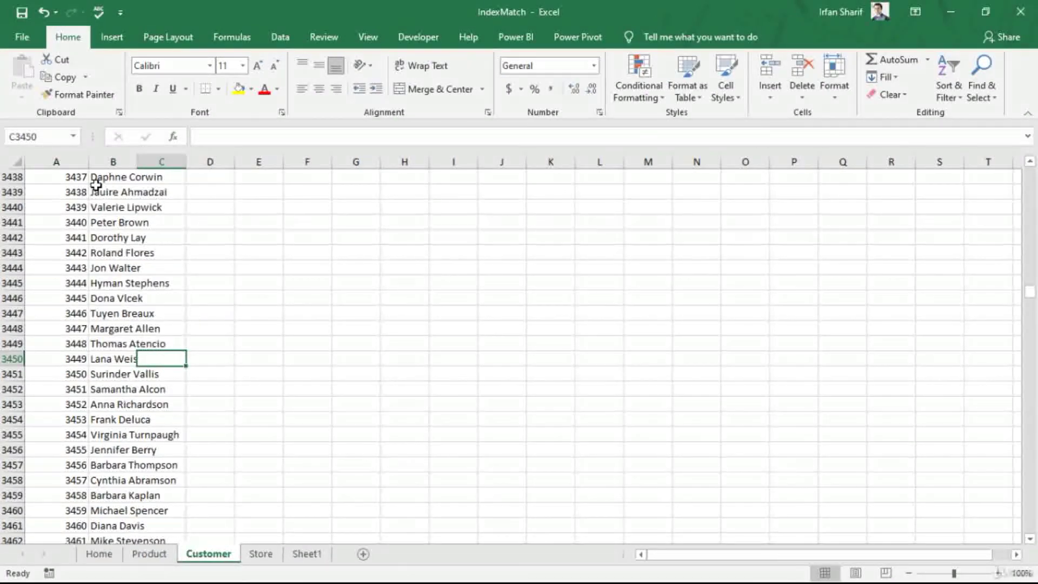
{"action": "key", "text": "Left"}
{"action": "key", "text": "Left"}
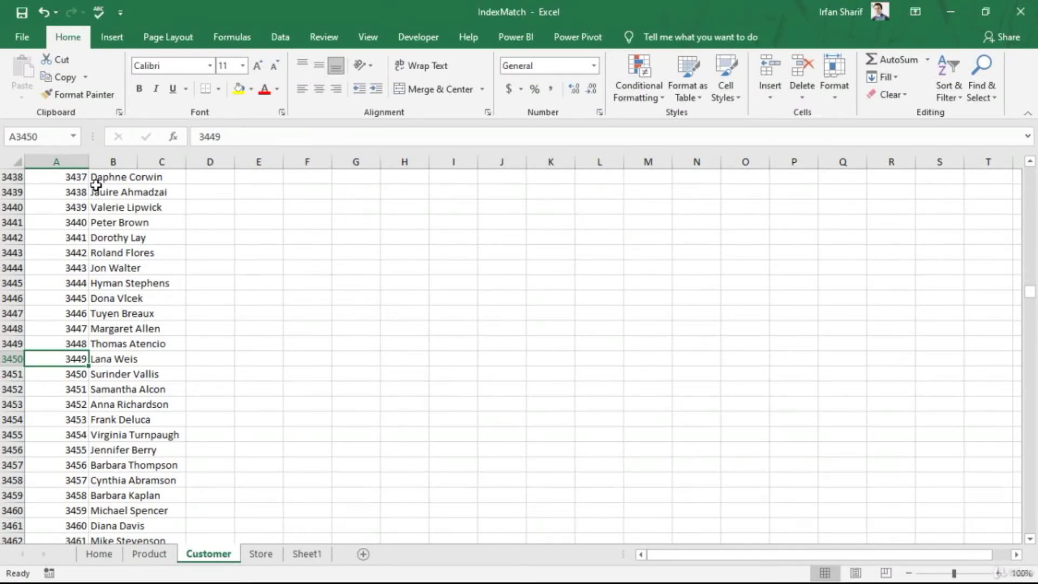
{"action": "key", "text": "ctrl+Page_Up"}
{"action": "key", "text": "ctrl+Page_Up"}
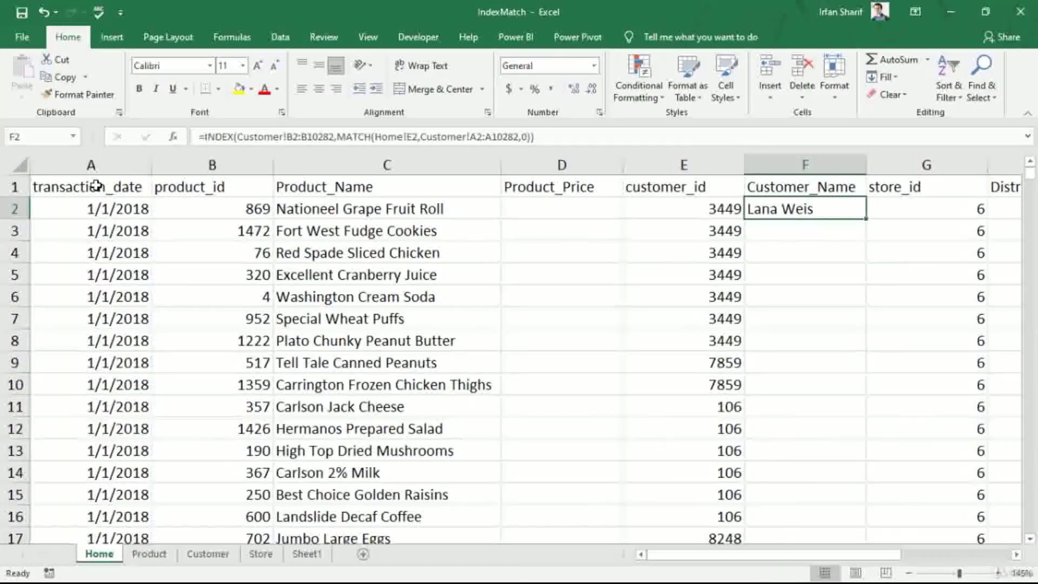
{"action": "key", "text": "Down"}
{"action": "key", "text": "Up"}
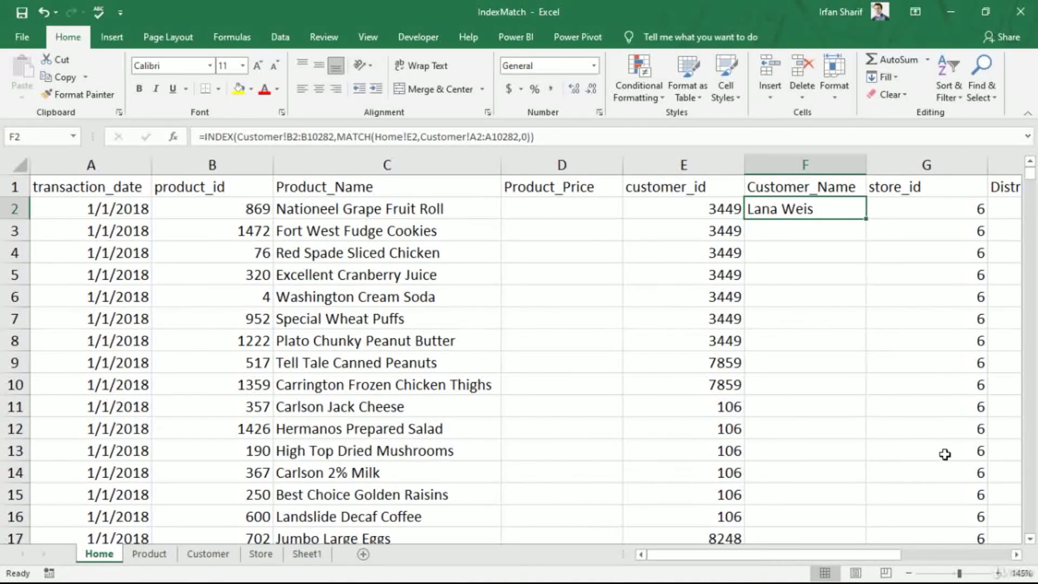
- Make the F2 formula's Customer ranges absolute as $B$2:$B$10282 and $A$2:$A$10282, keeping Home!E2 relative
{"action": "key", "text": "F2"}
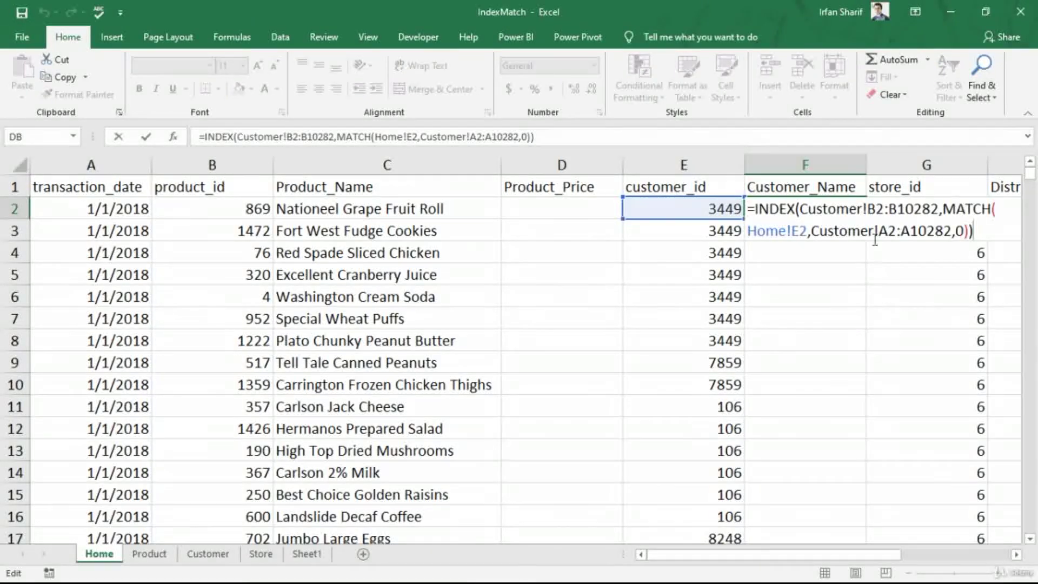
{"action": "left_click", "coordinate": [877, 208]}
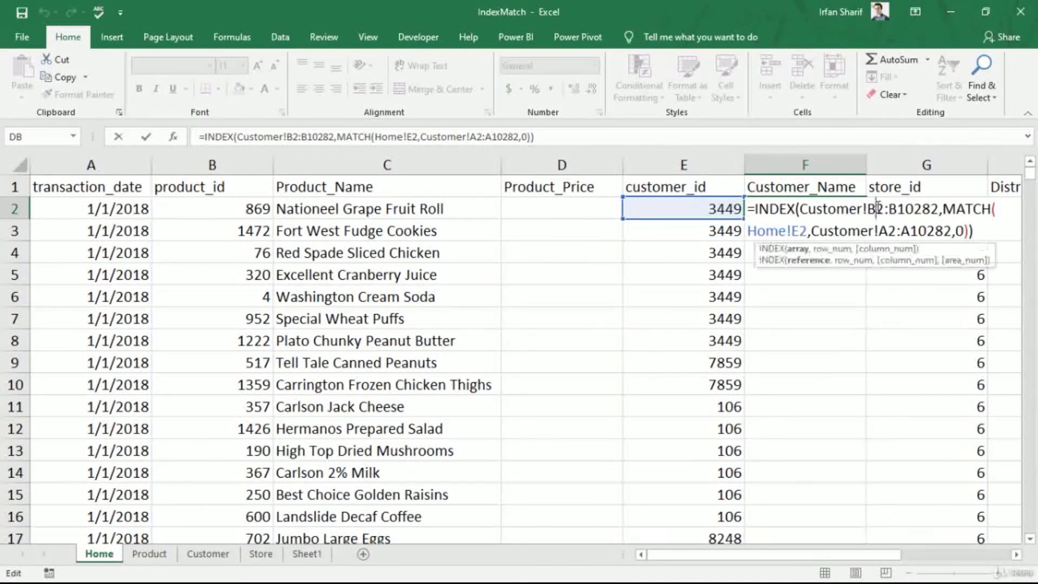
{"action": "key", "text": "F4"}
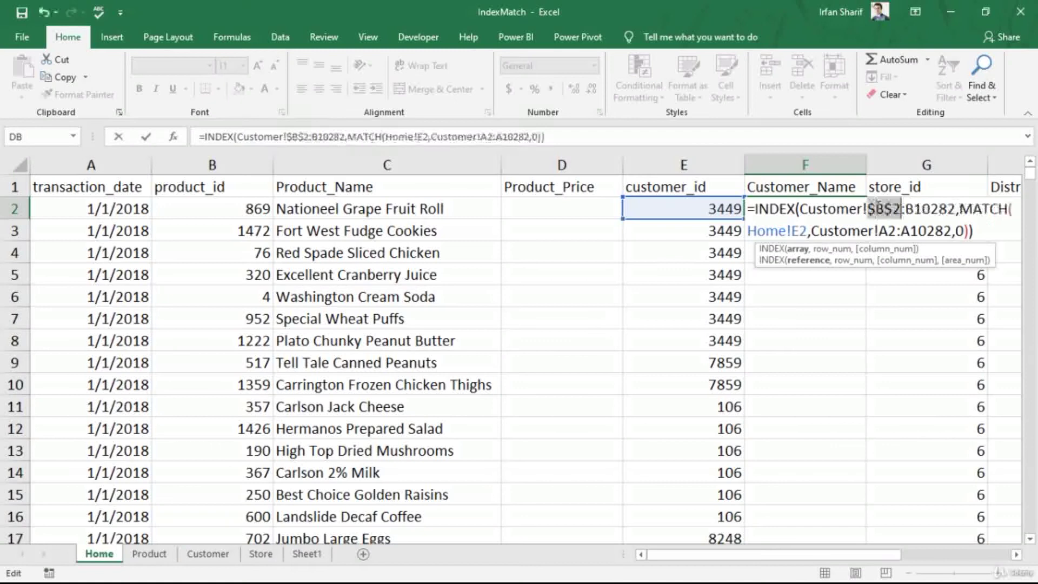
{"action": "left_click", "coordinate": [932, 208]}
{"action": "key", "text": "F4"}
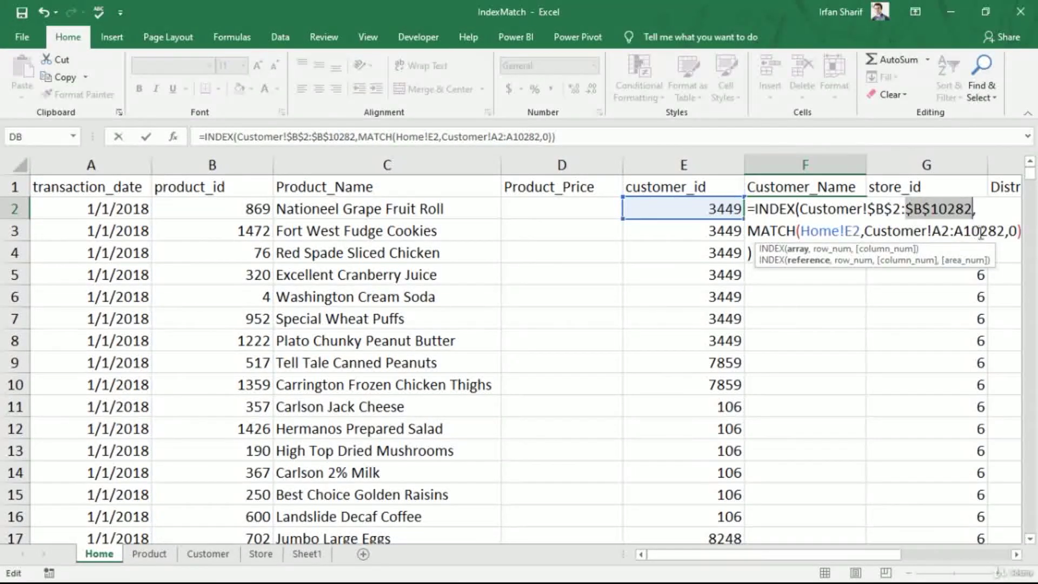
{"action": "left_click", "coordinate": [944, 231]}
{"action": "key", "text": "F4"}
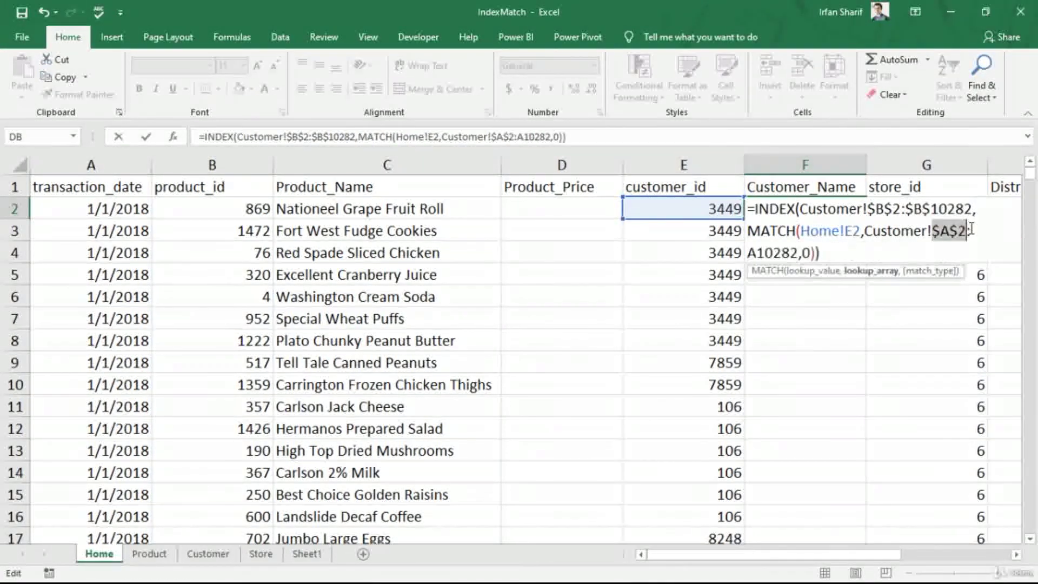
{"action": "left_click", "coordinate": [790, 252]}
{"action": "key", "text": "F4"}
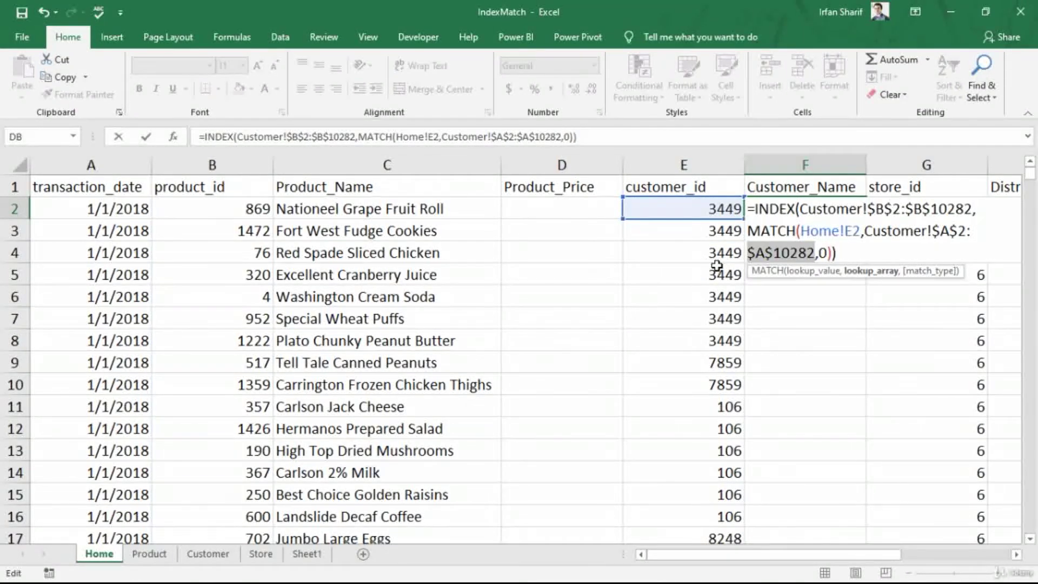
{"action": "key", "text": "ctrl+Return"}
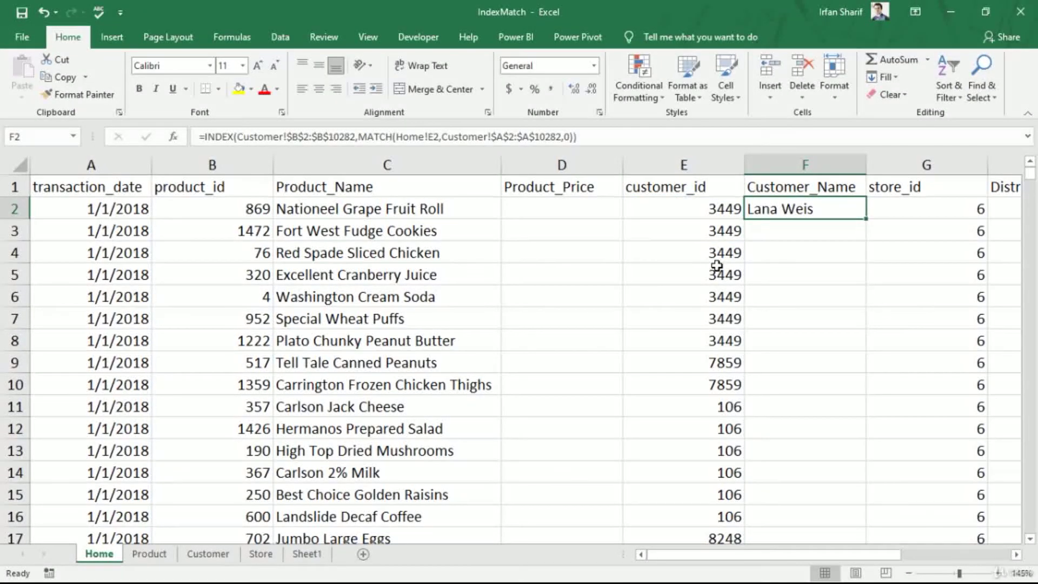
- Copy the F2 formula down the whole Customer_Name column to the last row of data
{"action": "key", "text": "ctrl+c"}
{"action": "key", "text": "Left"}
{"action": "key", "text": "ctrl+Down"}
{"action": "key", "text": "Right"}
{"action": "key", "text": "ctrl+shift+Up"}
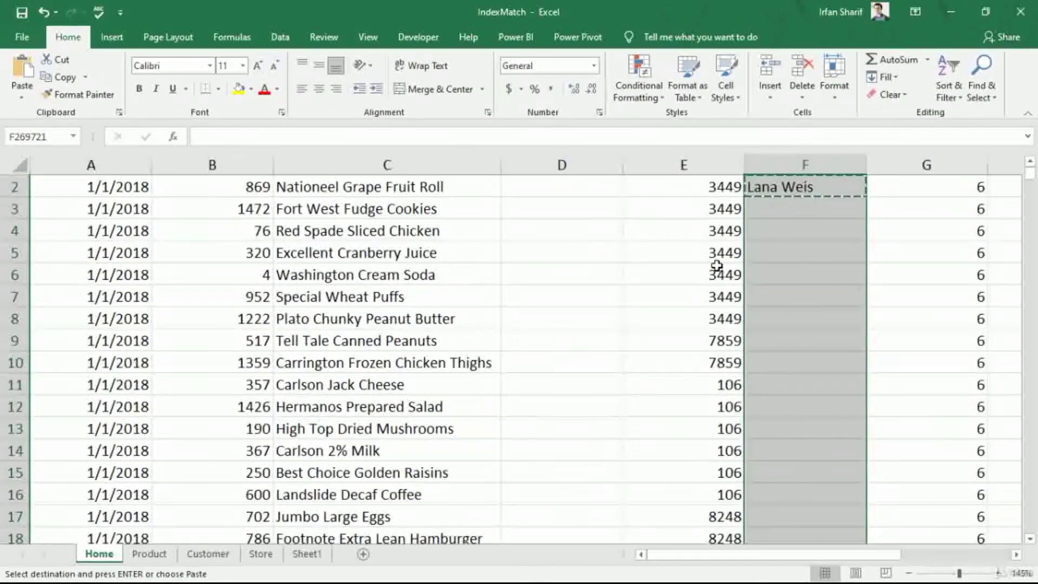
{"action": "key", "text": "ctrl+v"}
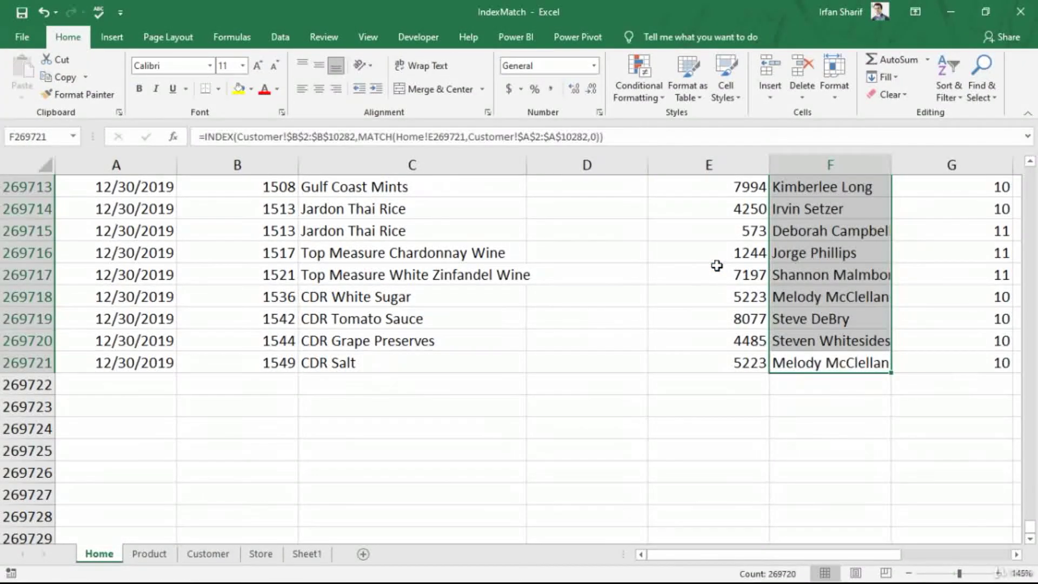
- Examine the filled-down customer names against their customer_ids from the top of the Home sheet down to around row 88
{"action": "key", "text": "ctrl+Up"}
{"action": "key", "text": "Down"}
{"action": "key", "text": "Down"}
{"action": "key", "text": "Down"}
{"action": "key", "text": "Down"}
{"action": "key", "text": "Down"}
{"action": "key", "text": "Down"}
{"action": "key", "text": "Down"}
{"action": "key", "text": "Down"}
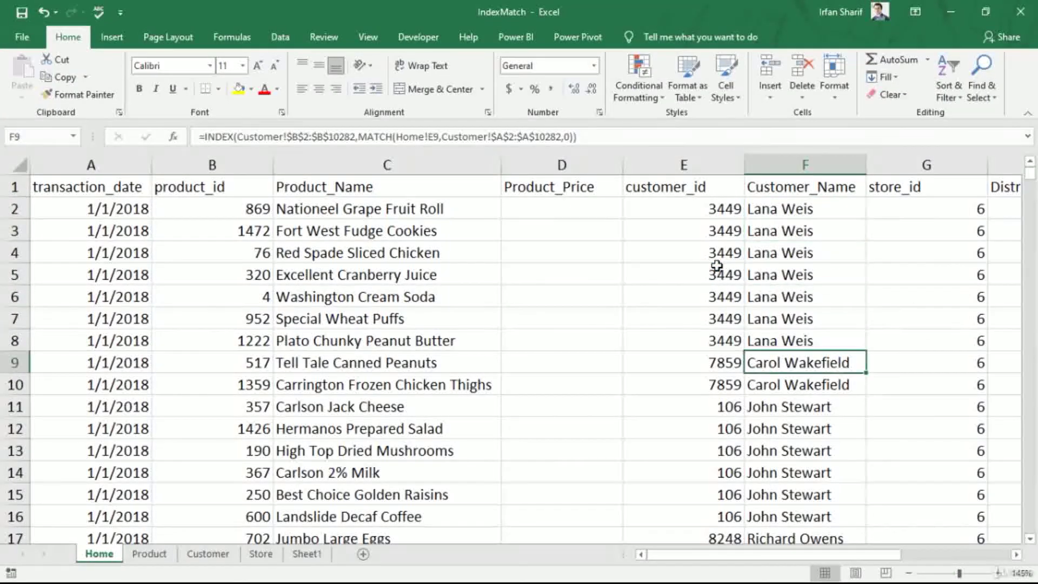
{"action": "key", "text": "Page_Down"}
{"action": "key", "text": "Page_Down"}
{"action": "key", "text": "Page_Down"}
{"action": "key", "text": "Page_Down"}
{"action": "key", "text": "Page_Down"}
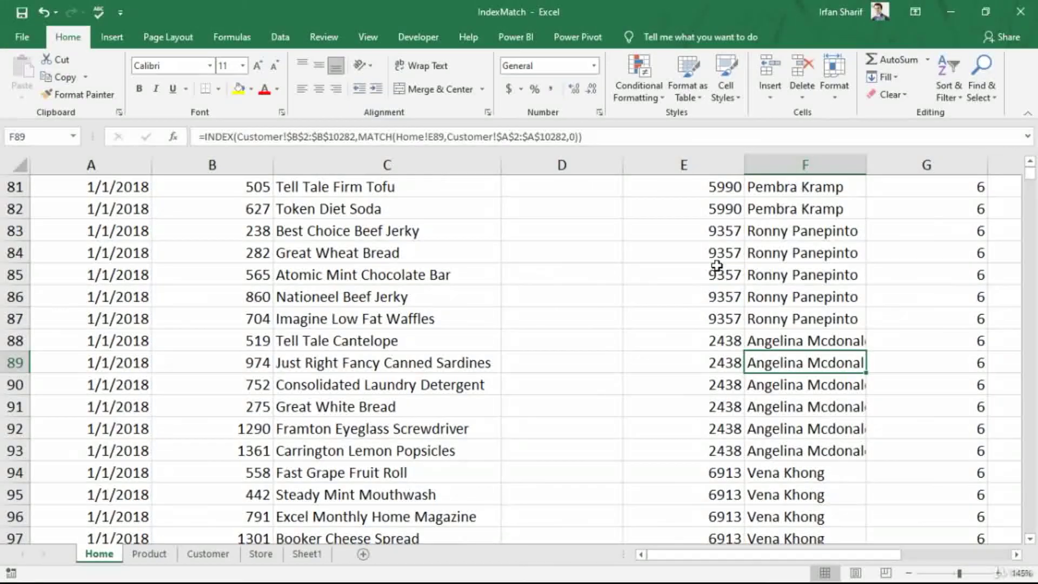
{"action": "key", "text": "Left"}
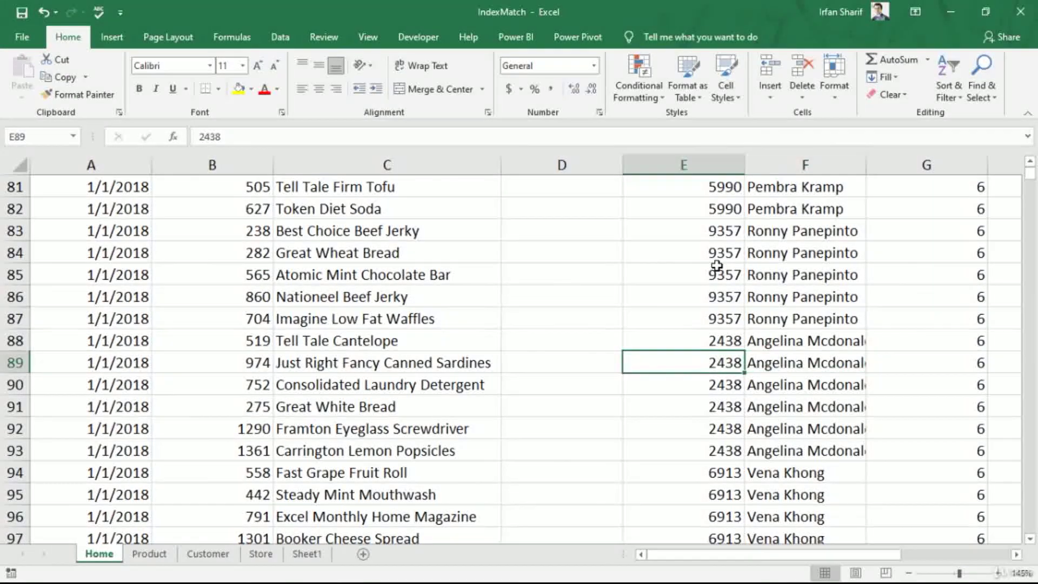
{"action": "key", "text": "Up"}
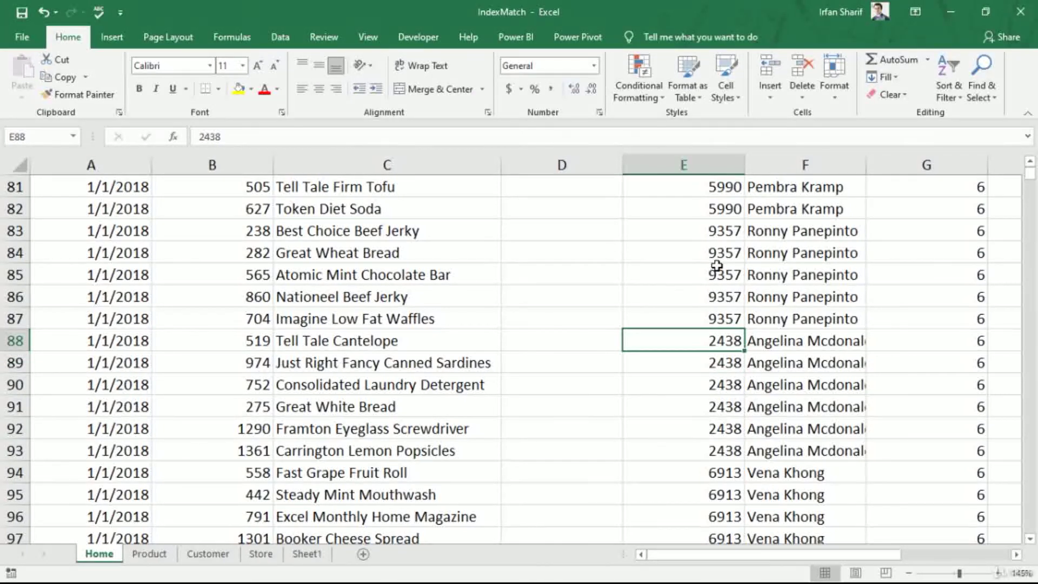
- Search the Customer sheet for the customer_id from Home!E88 to check the filled-down customer name
{"action": "key", "text": "ctrl+Page_Down"}
{"action": "key", "text": "ctrl+Page_Down"}
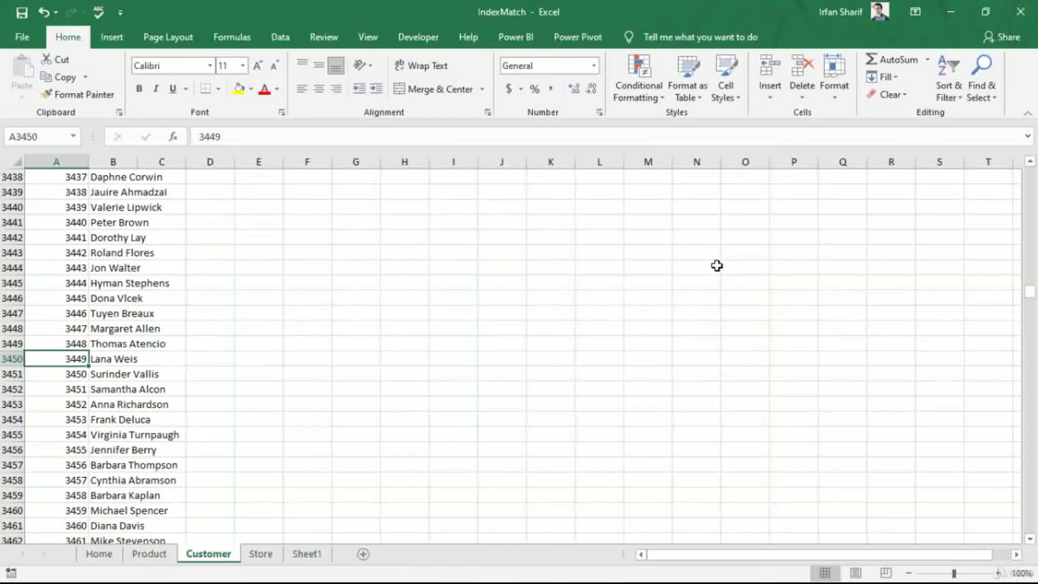
{"action": "key", "text": "ctrl+f"}
{"action": "type", "text": "2438"}
{"action": "key", "text": "Return"}
{"action": "key", "text": "Escape"}
{"action": "key", "text": "Right"}
{"action": "key", "text": "Left"}
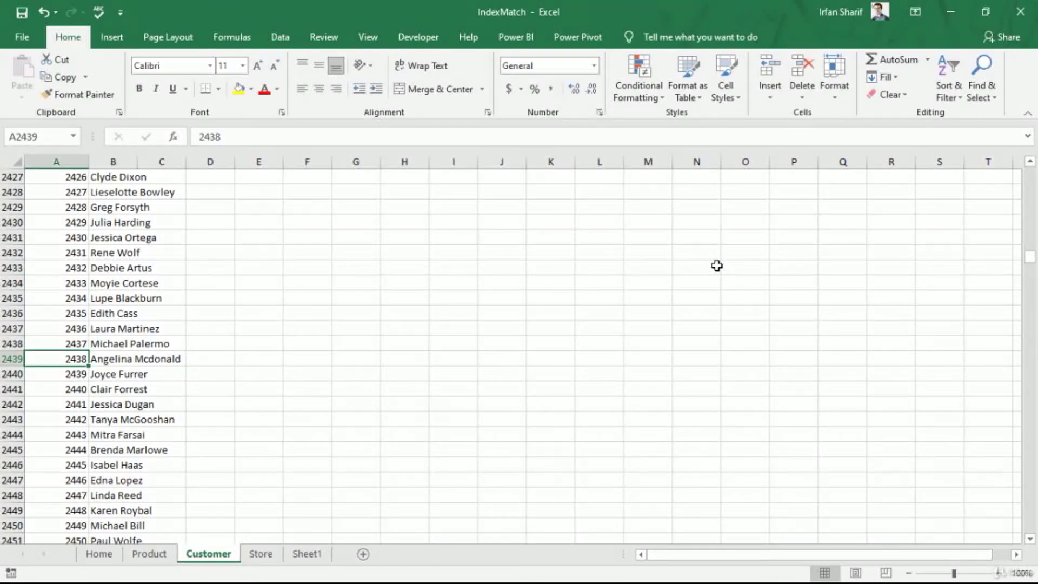
{"action": "key", "text": "ctrl+Page_Up"}
{"action": "key", "text": "ctrl+Page_Up"}
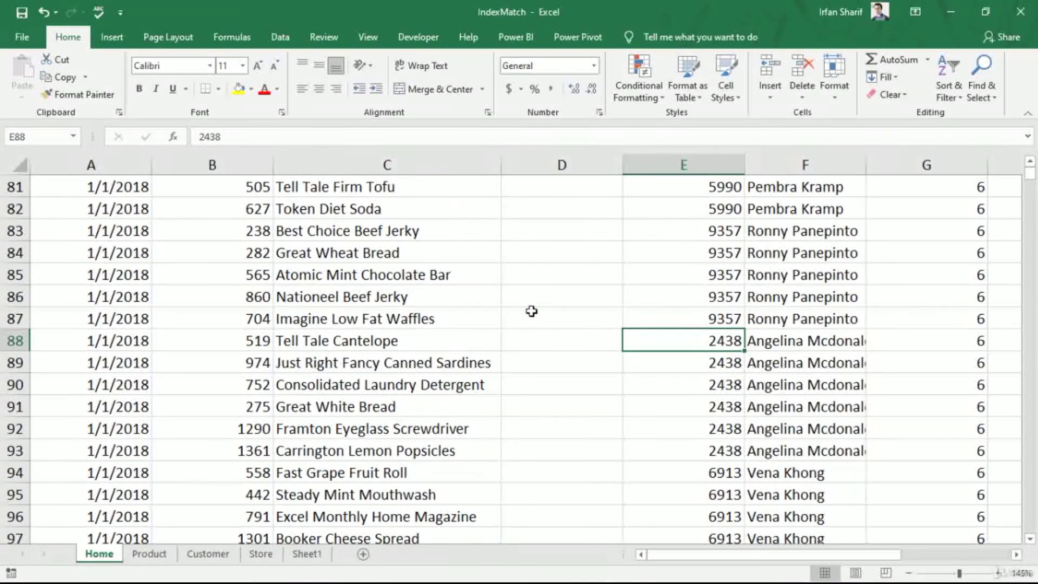
- Go back to the top of the Home sheet and examine the product-name formula and the column headers
{"action": "scroll", "coordinate": [531, 311], "scroll_direction": "up", "scroll_amount": 7}
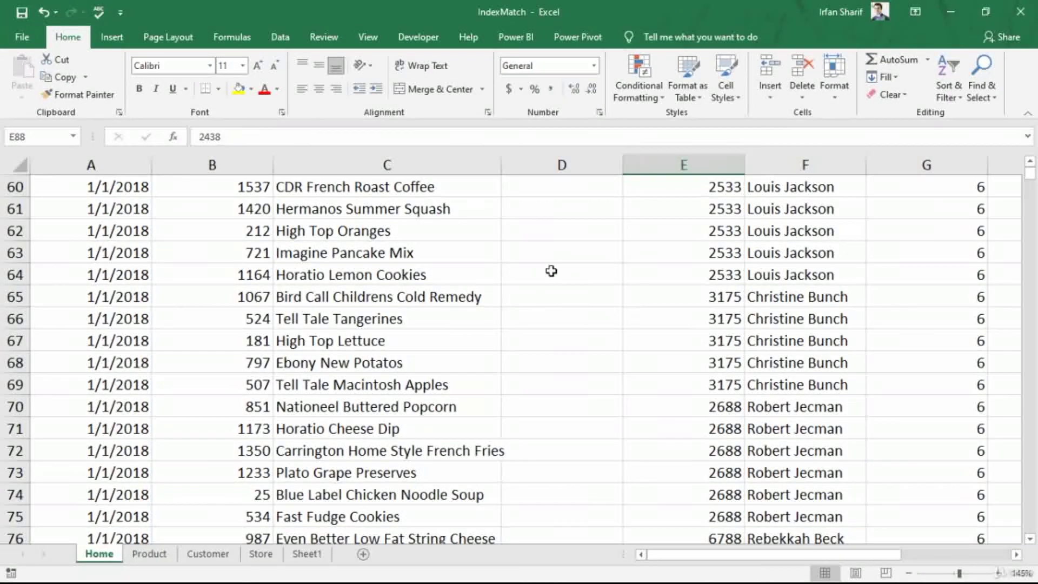
{"action": "left_click", "coordinate": [442, 205]}
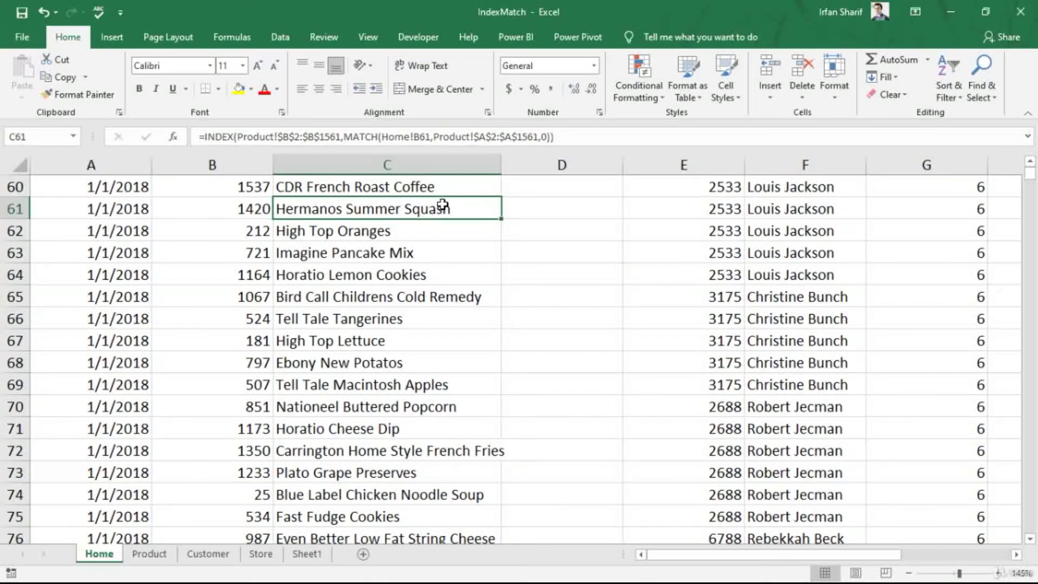
{"action": "key", "text": "ctrl+Up"}
{"action": "key", "text": "Left"}
{"action": "key", "text": "Left"}
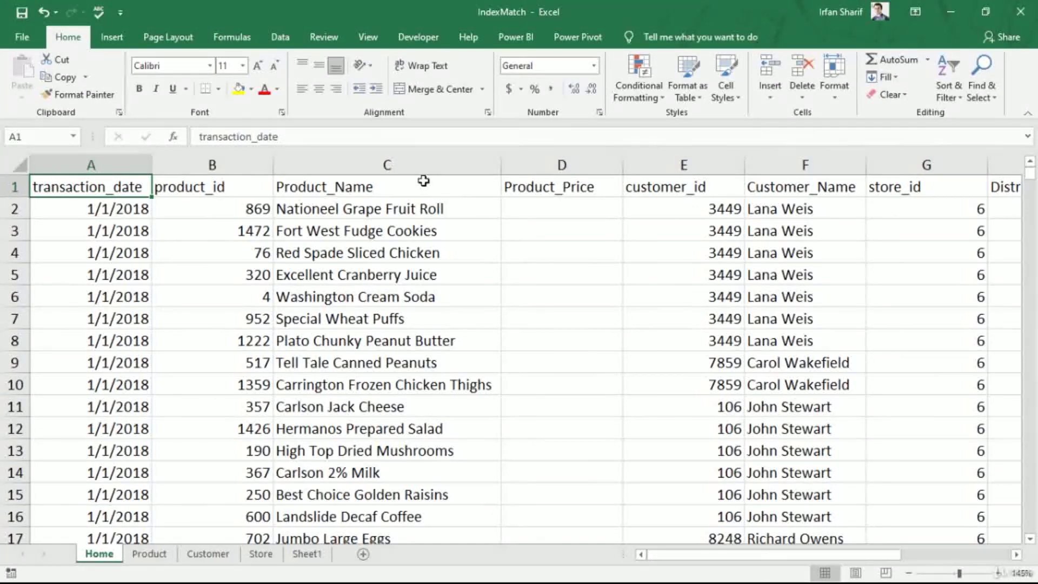
{"action": "left_click", "coordinate": [180, 186]}
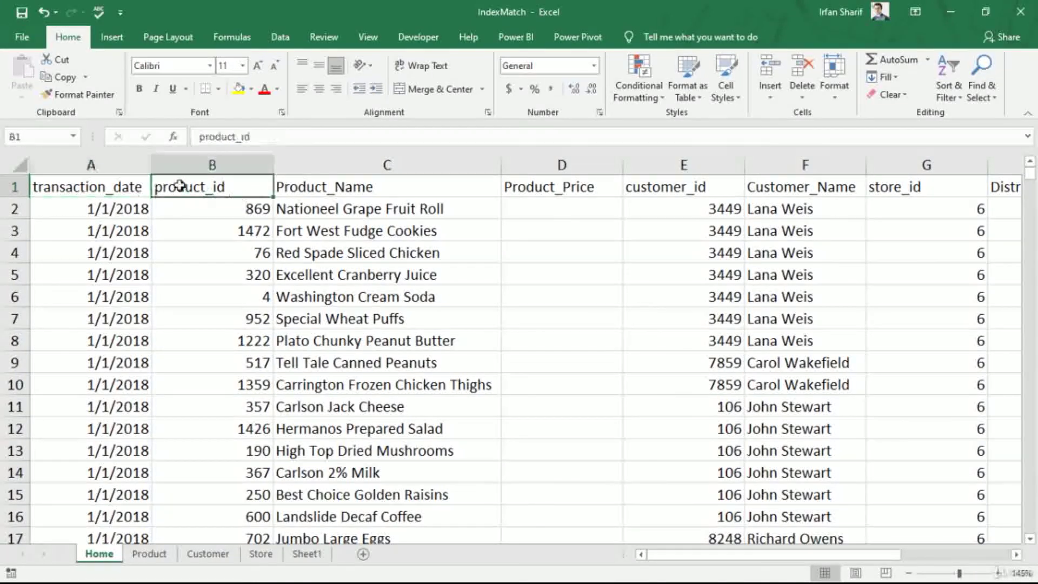
{"action": "left_click", "coordinate": [116, 182]}
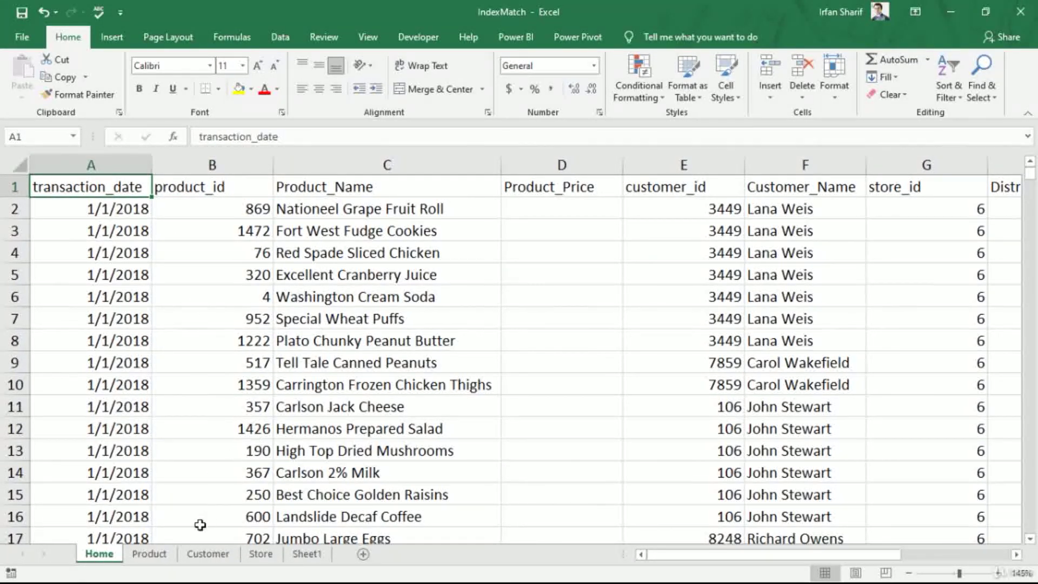
- Show the top of the Product sheet to examine its Product_id, Product_name and Product_retail_price headers
{"action": "left_click", "coordinate": [163, 557]}
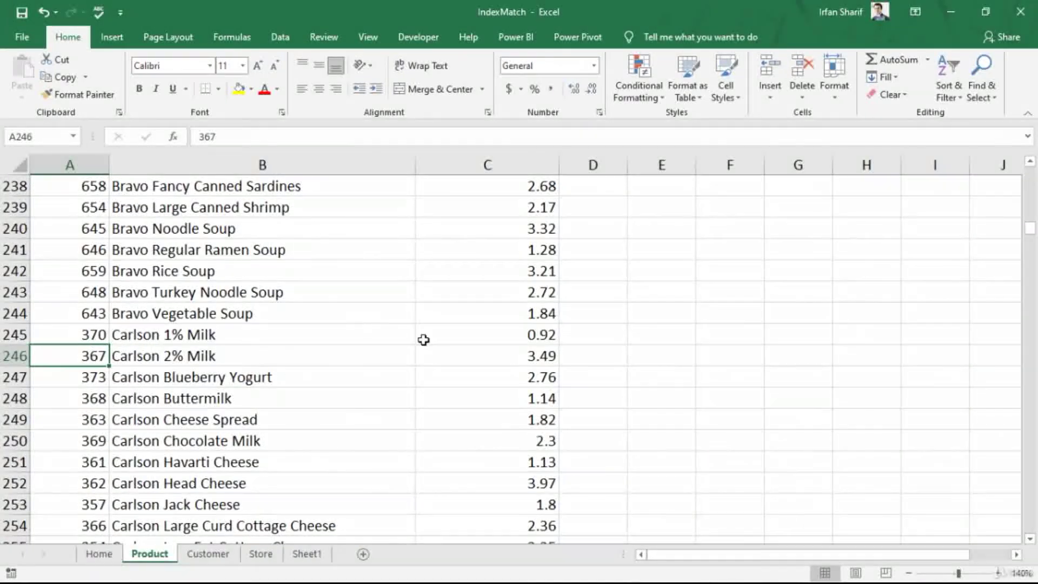
{"action": "left_click", "coordinate": [533, 270]}
{"action": "key", "text": "ctrl+Up"}
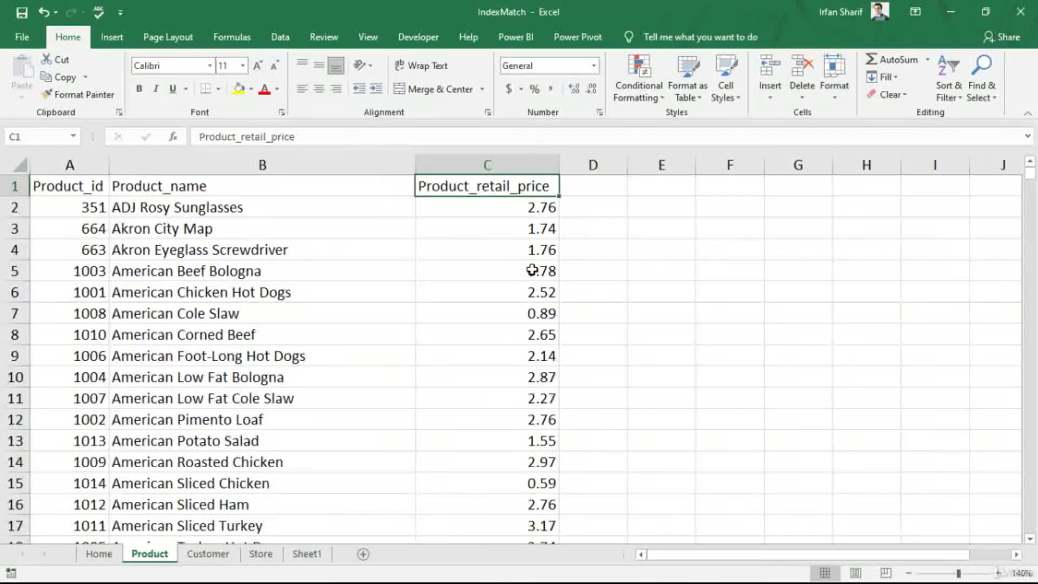
{"action": "key", "text": "Left"}
{"action": "key", "text": "Left"}
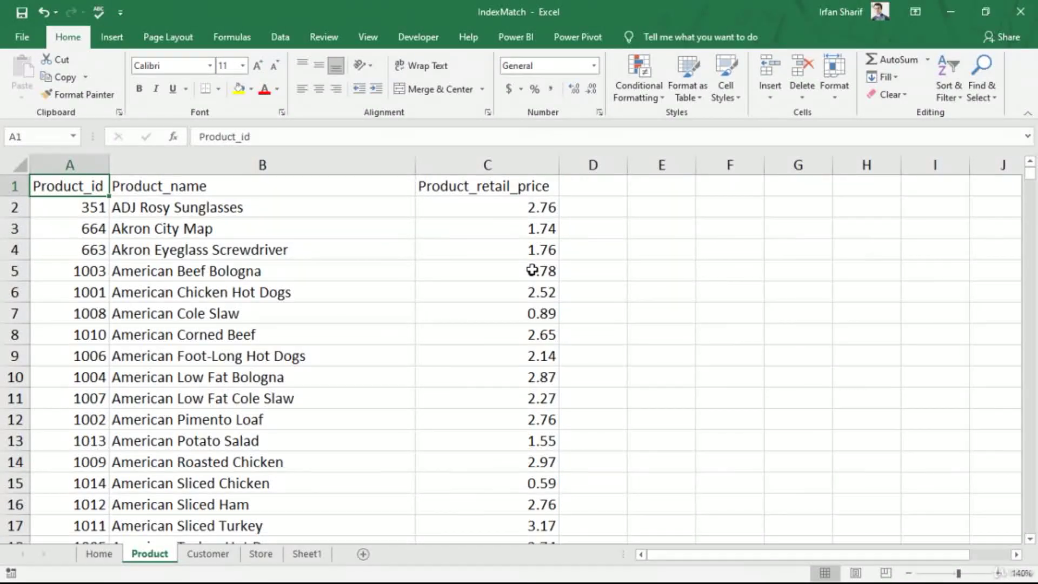
- Highlight the Product headers and first five product rows, A1:C6, to examine how the lookup table is laid out
{"action": "key", "text": "ctrl+shift+Right"}
{"action": "key", "text": "ctrl+q"}
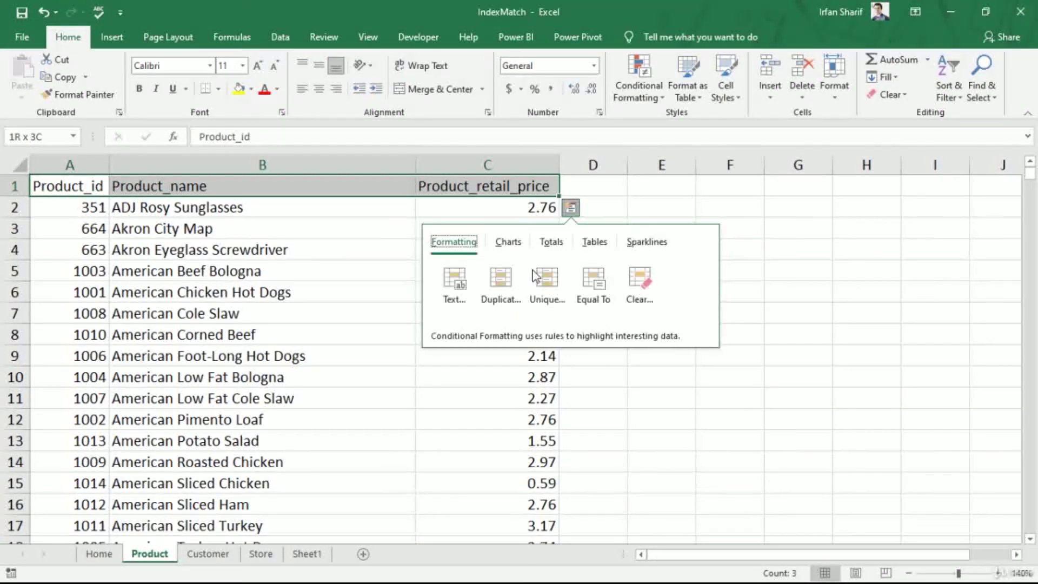
{"action": "key", "text": "Escape"}
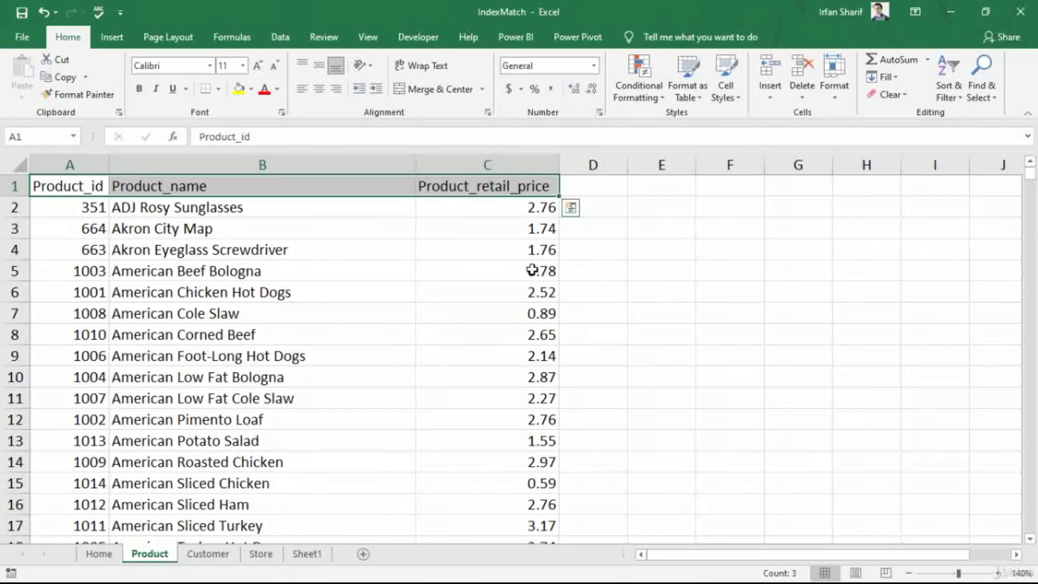
{"action": "key", "text": "shift+Down"}
{"action": "key", "text": "shift+Down"}
{"action": "key", "text": "shift+Down"}
{"action": "key", "text": "shift+Down"}
{"action": "key", "text": "shift+Down"}
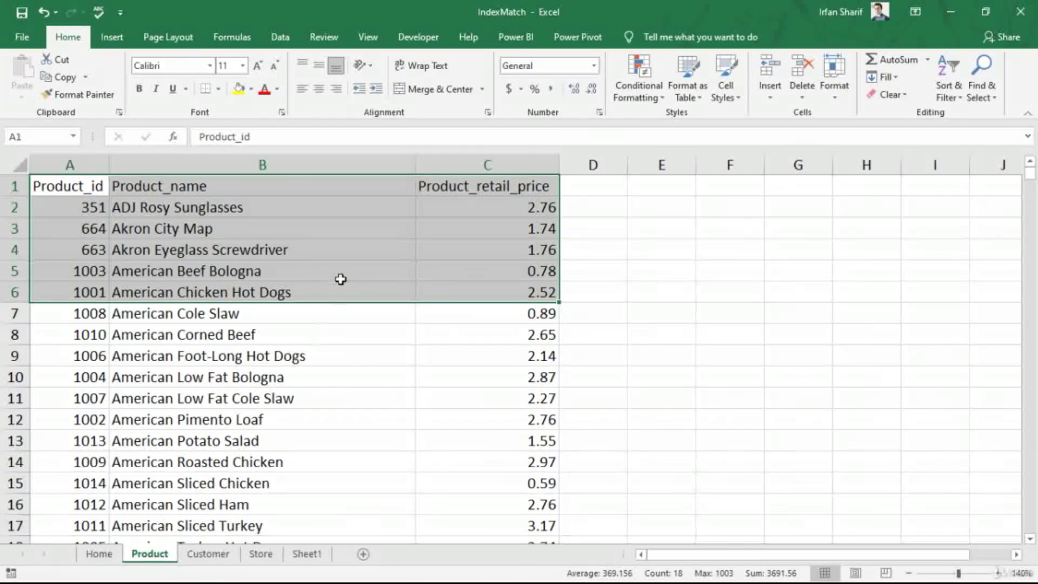
{"action": "left_click", "coordinate": [331, 265]}
{"action": "left_click", "coordinate": [277, 207]}
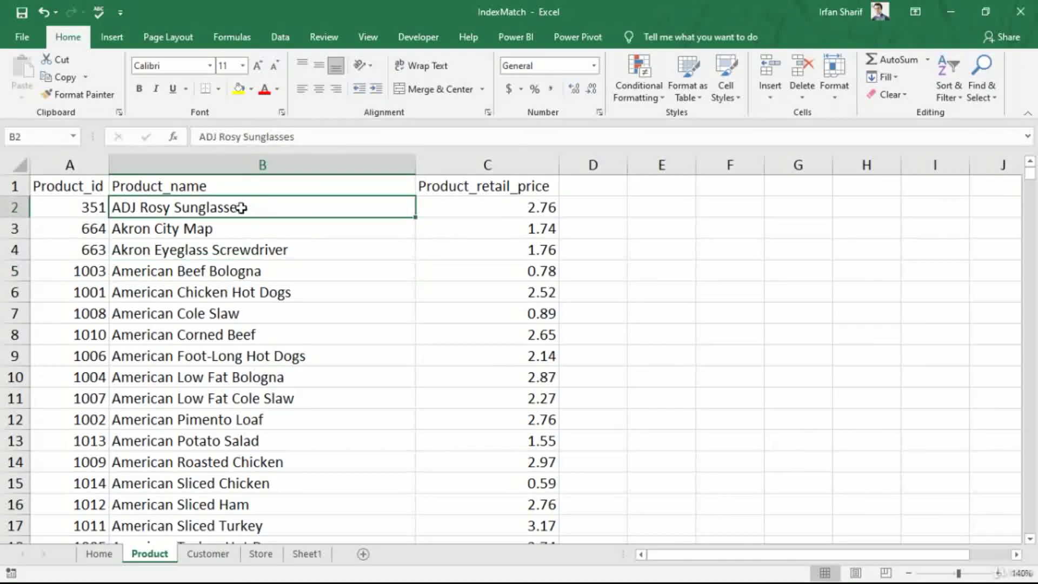